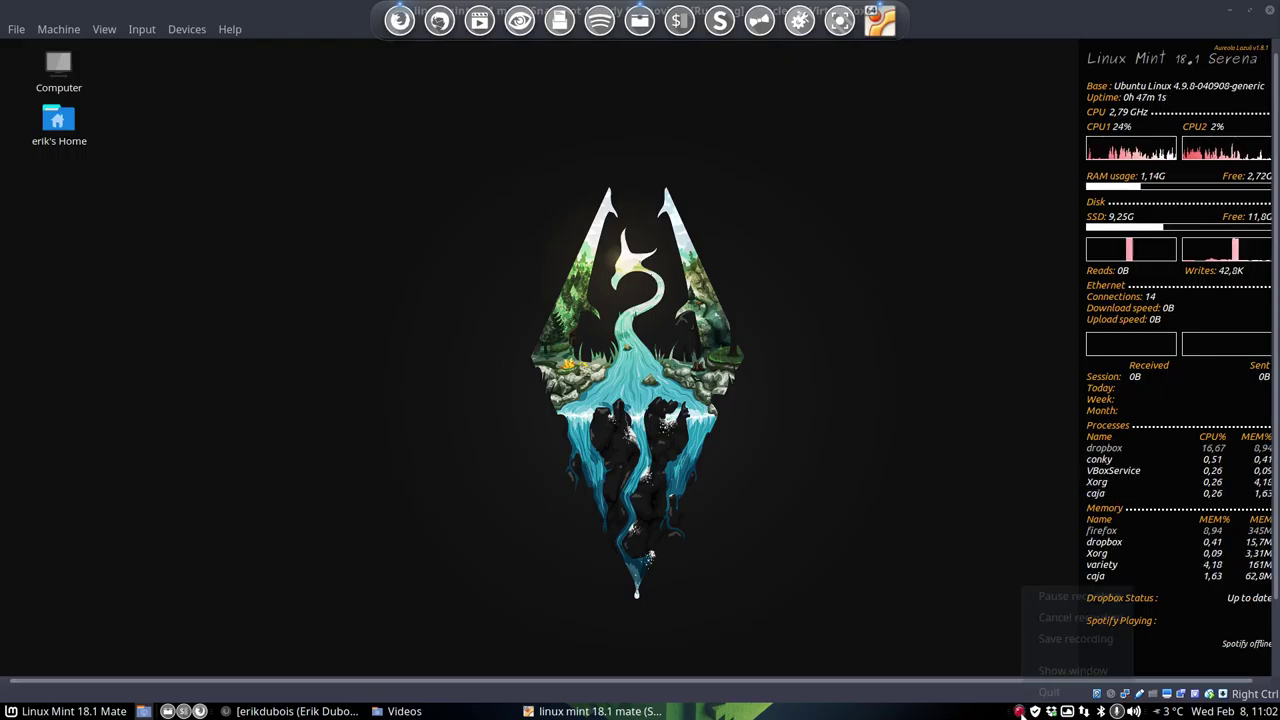
Switch the Linux Mint virtual machine to VirtualBox full-screen mode.
left_click(963, 591)
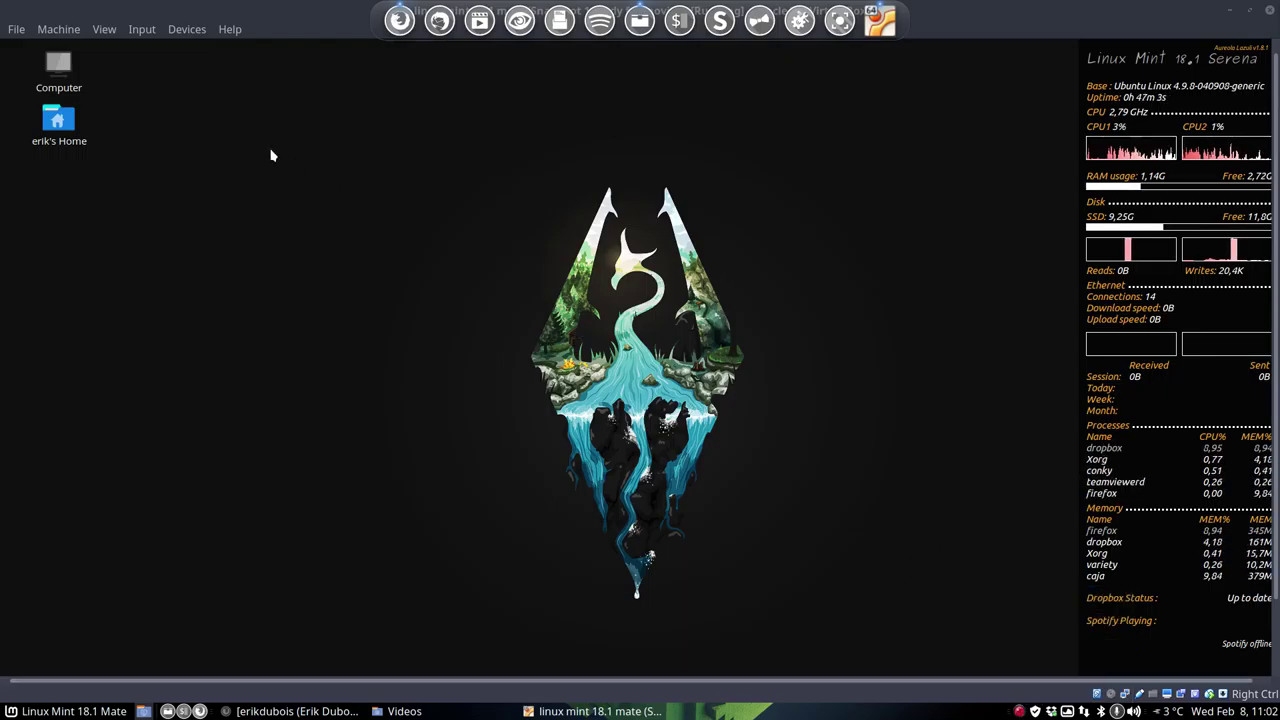
left_click(104, 29)
left_click(130, 48)
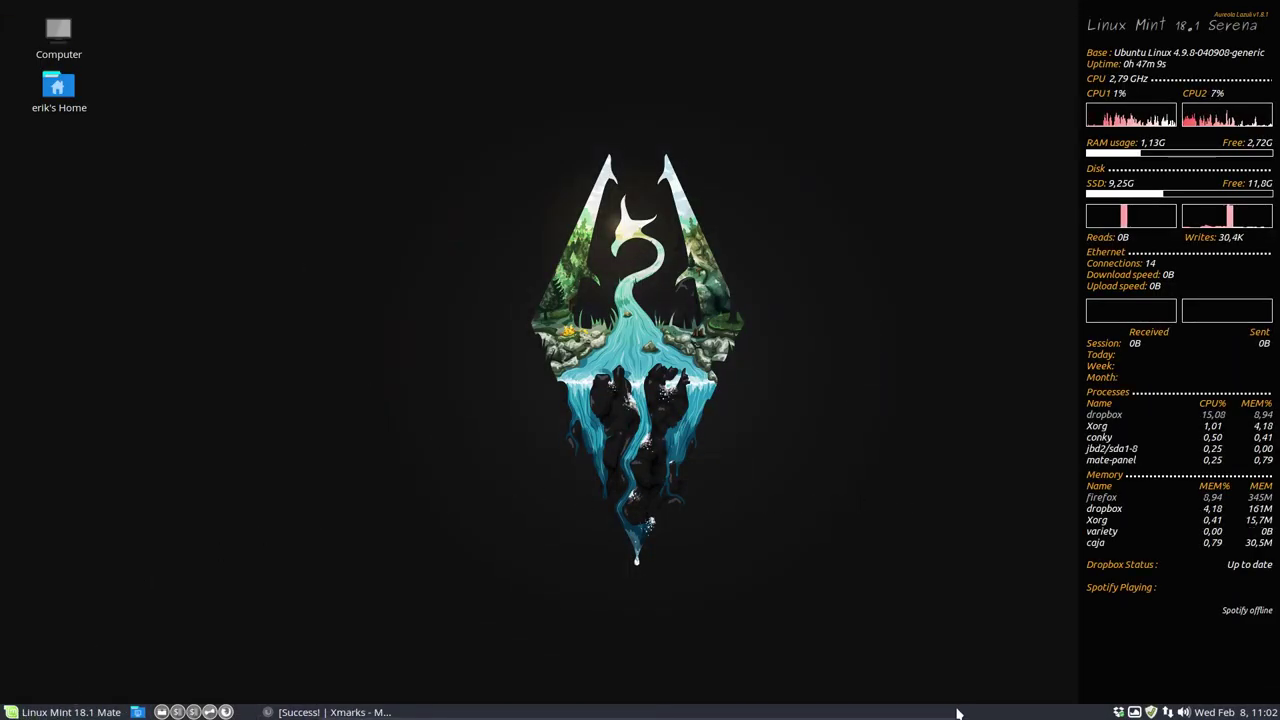
Open the MATE Menu button icon chooser in the home folder with hidden files shown.
right_click(14, 712)
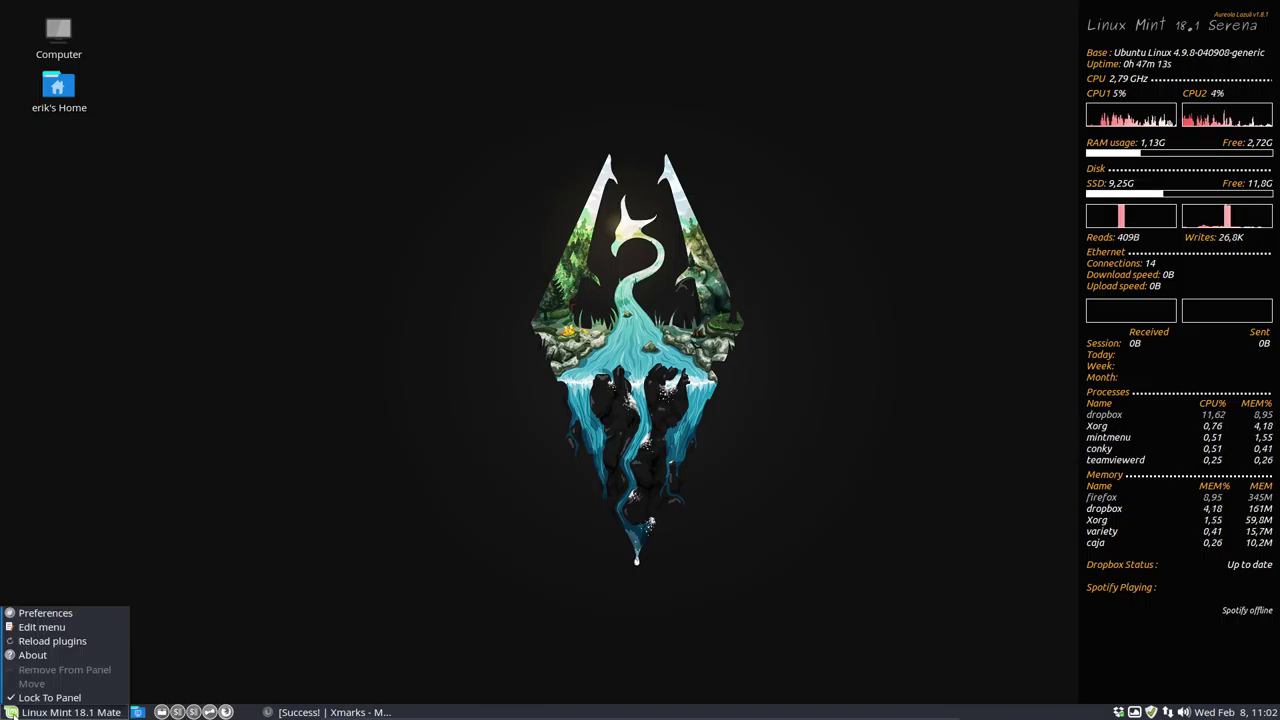
left_click(68, 614)
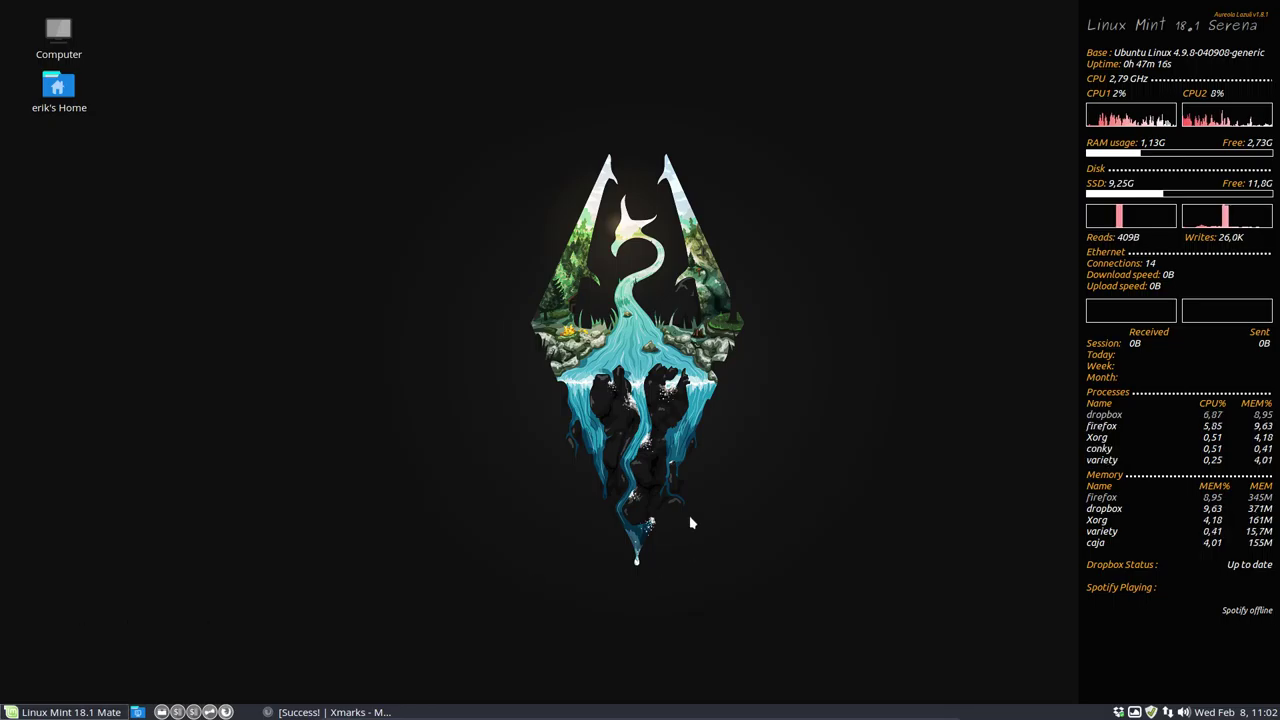
left_click(565, 229)
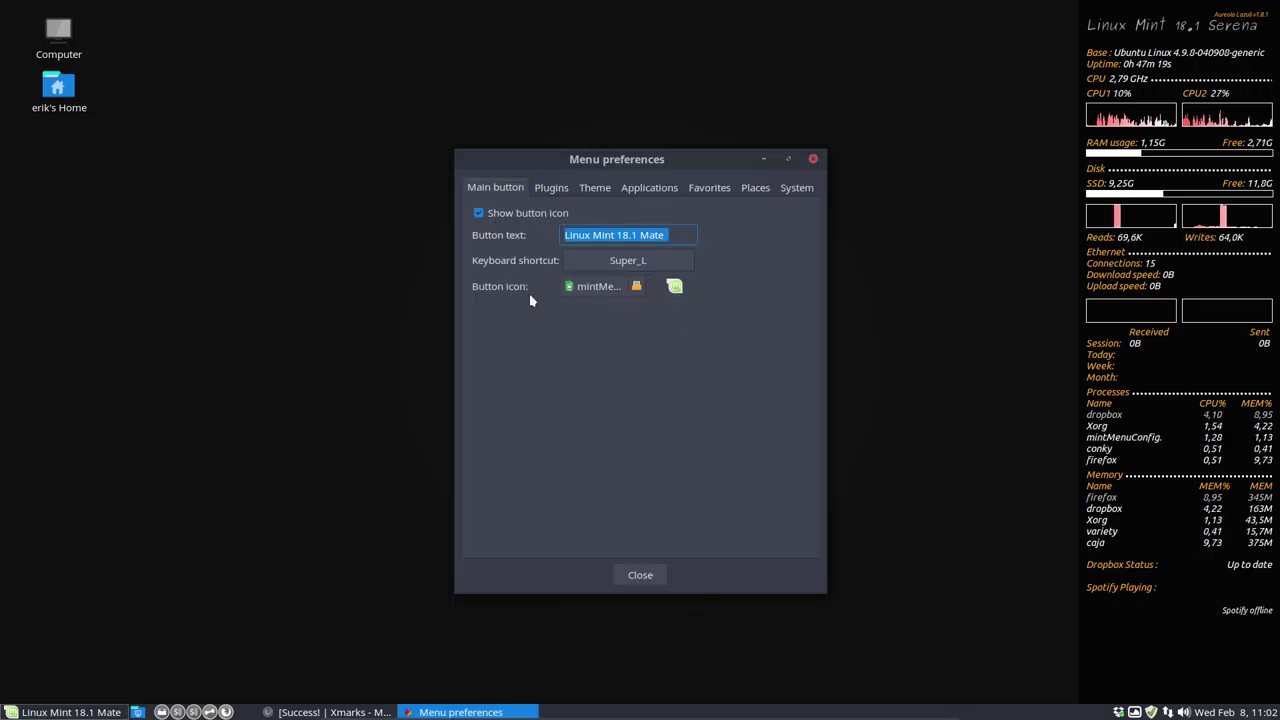
left_click(598, 287)
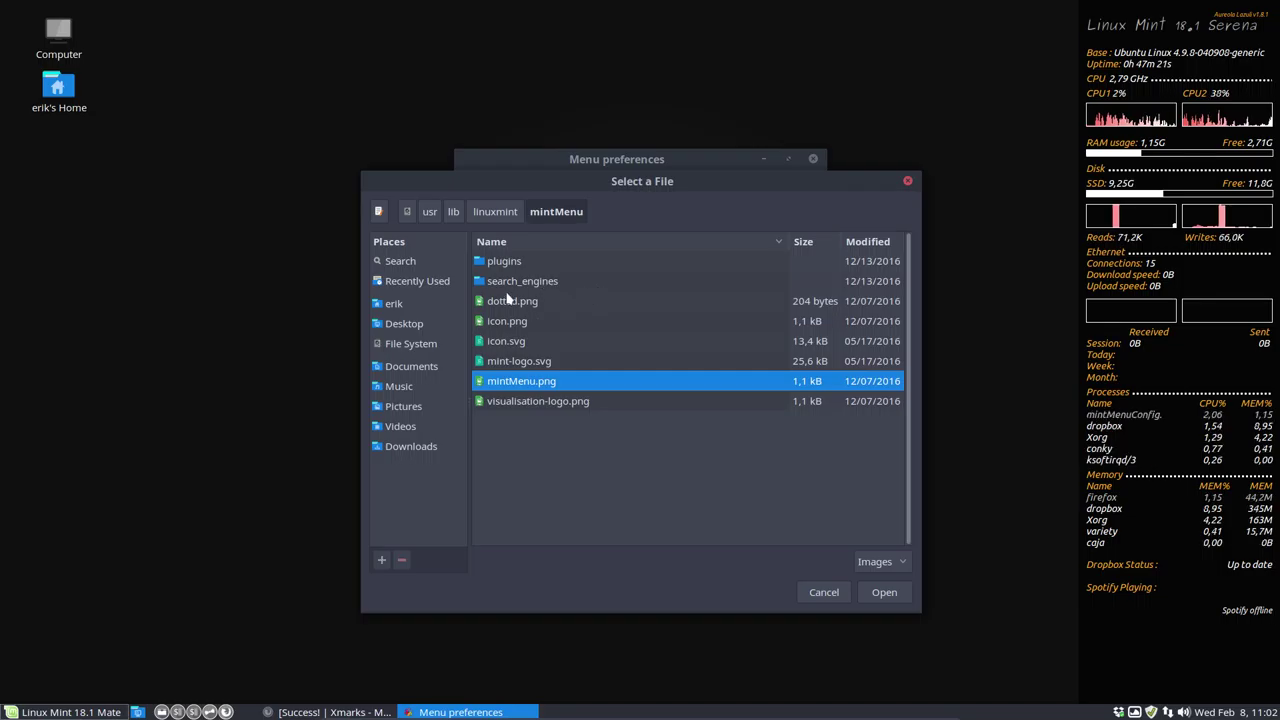
left_click(393, 304)
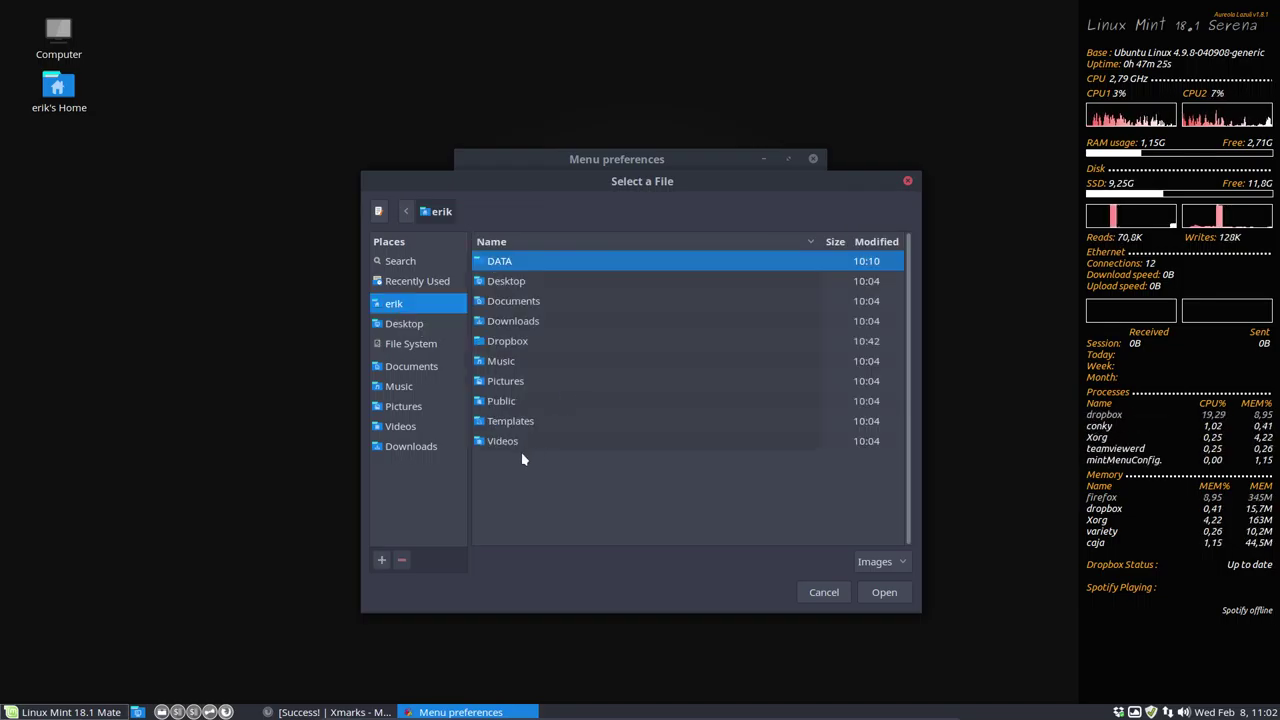
key("ctrl+h")
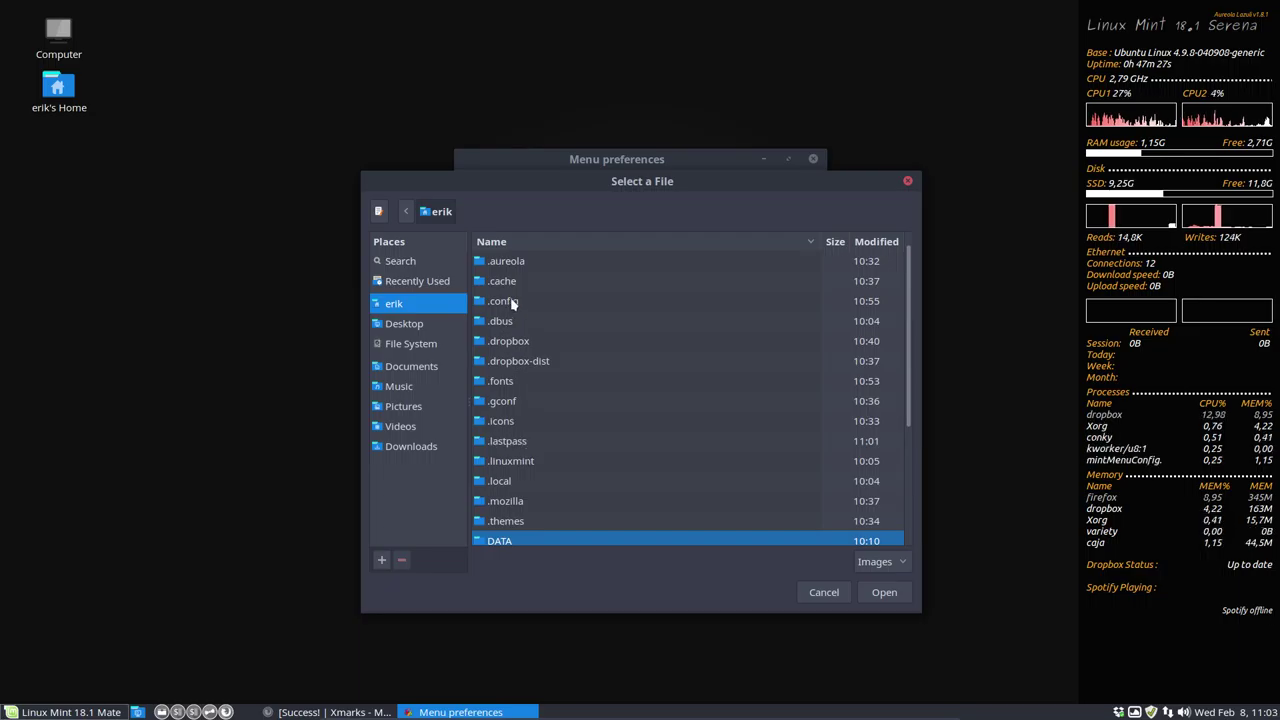
Browse into ~/.icons/Sardi/scalable/places.
double_click(506, 420)
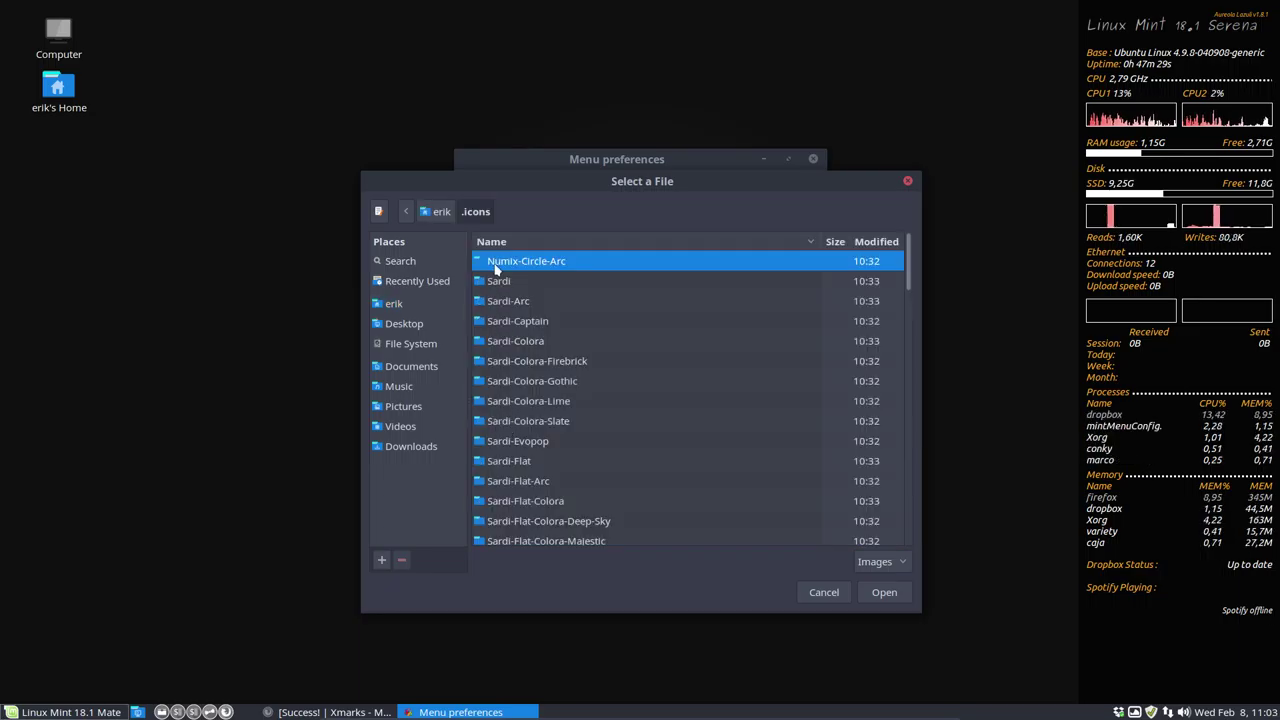
double_click(500, 283)
double_click(500, 421)
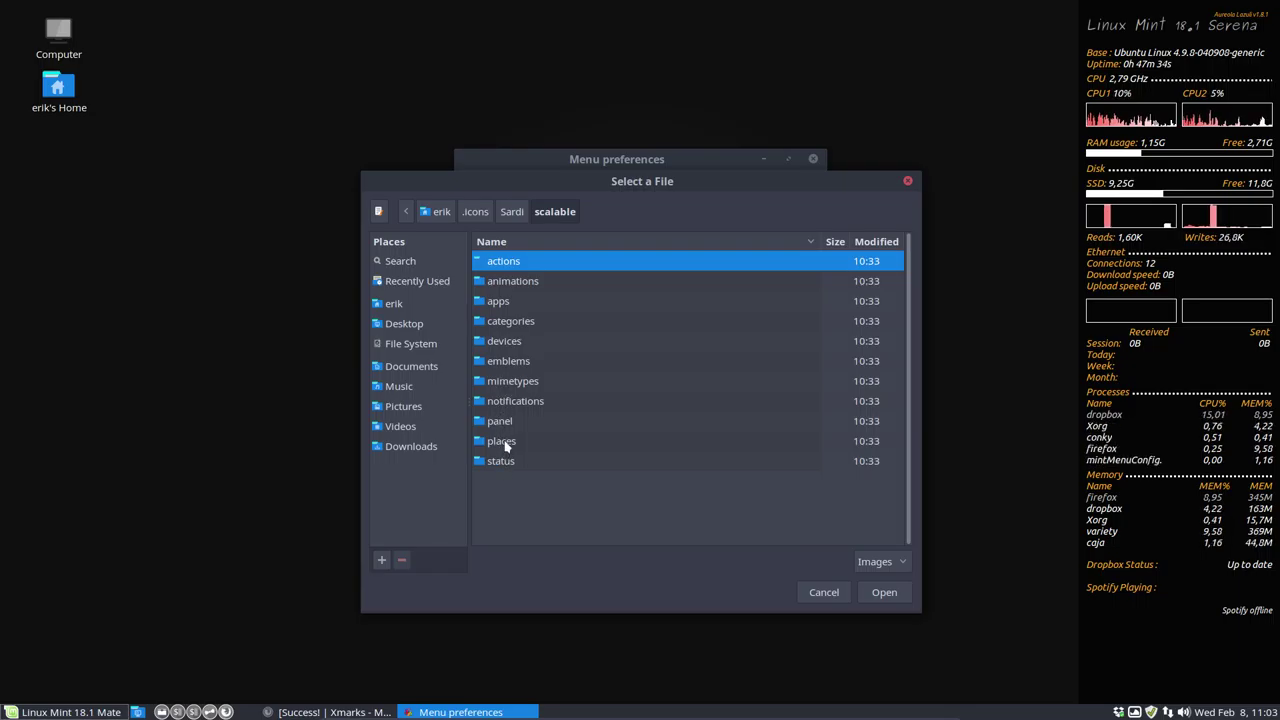
double_click(502, 441)
scroll(505, 448, "down", 12)
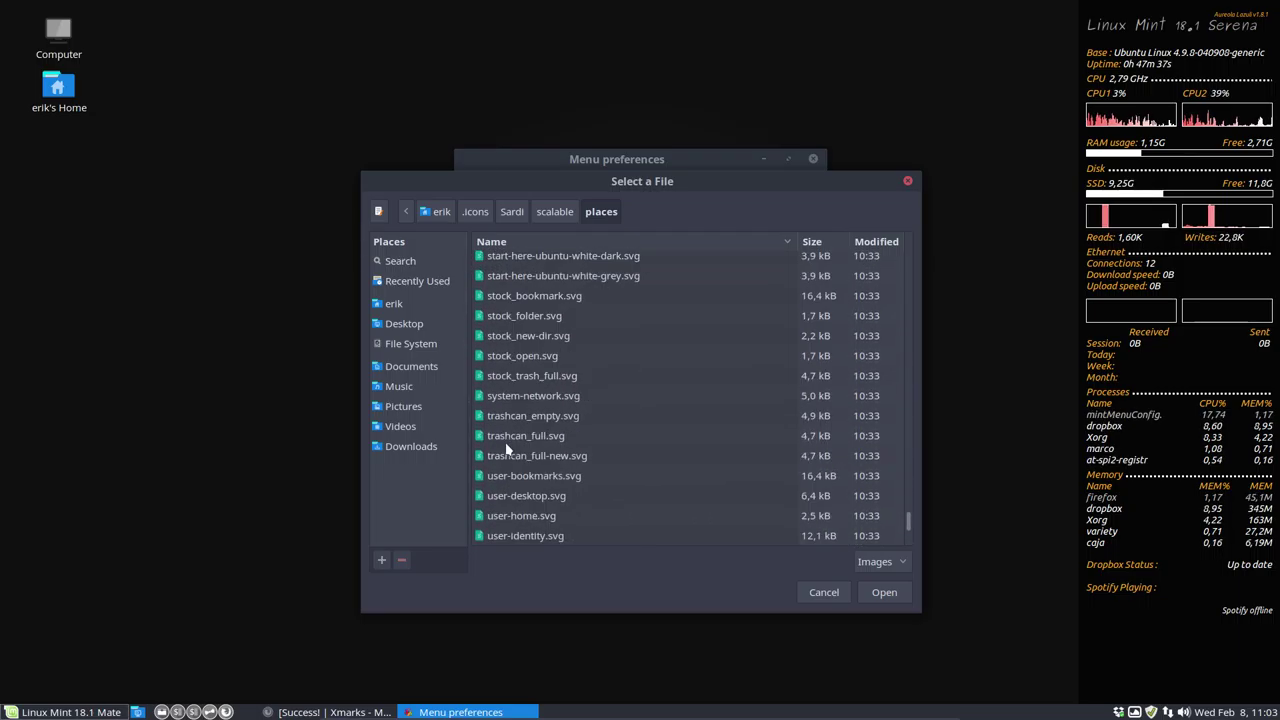
scroll(530, 420, "up", 5)
Select start-here-mate.svg and apply it as the menu button icon.
left_click(551, 405)
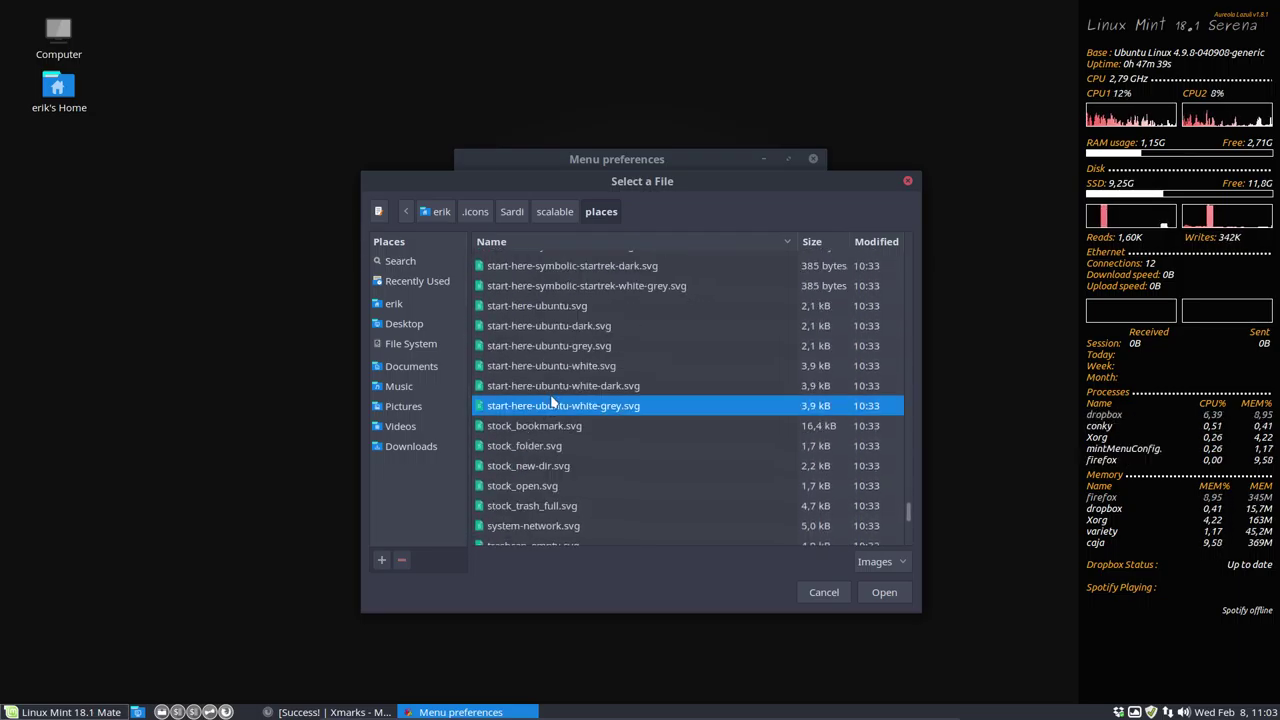
key("Up")
key("Up")
key("Up")
key("Up")
key("Up")
key("Up")
key("Up")
key("Up")
key("Up")
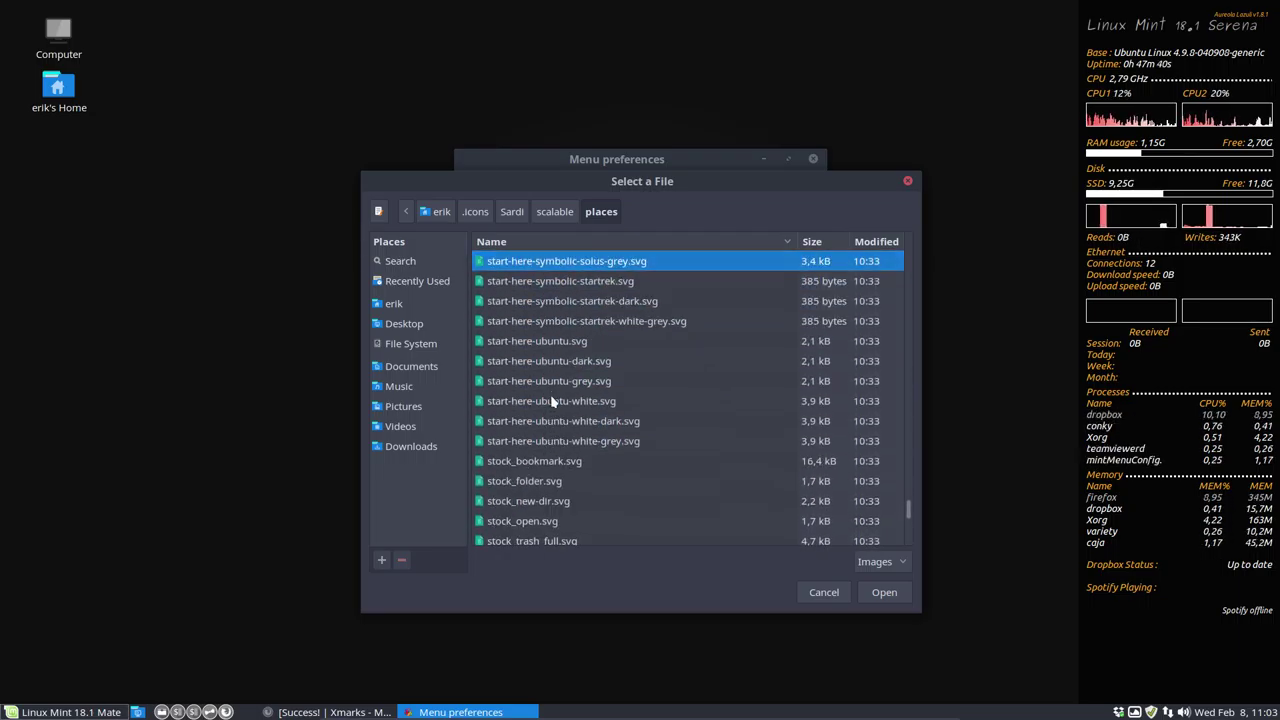
key("Up")
key("Up")
key("Up")
key("Up")
key("Up")
key("Up")
key("Up")
key("Up")
key("Up")
key("Up")
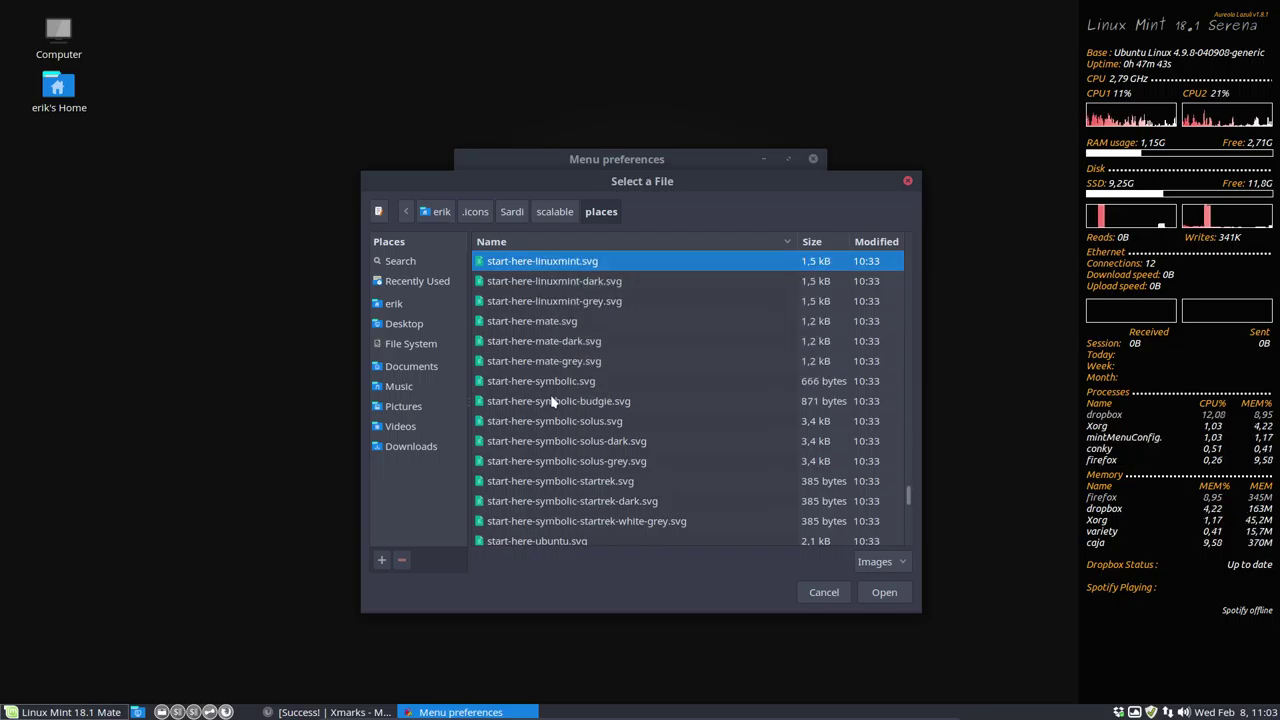
key("Up")
key("Down")
key("Down")
key("Down")
key("Down")
key("Down")
key("Down")
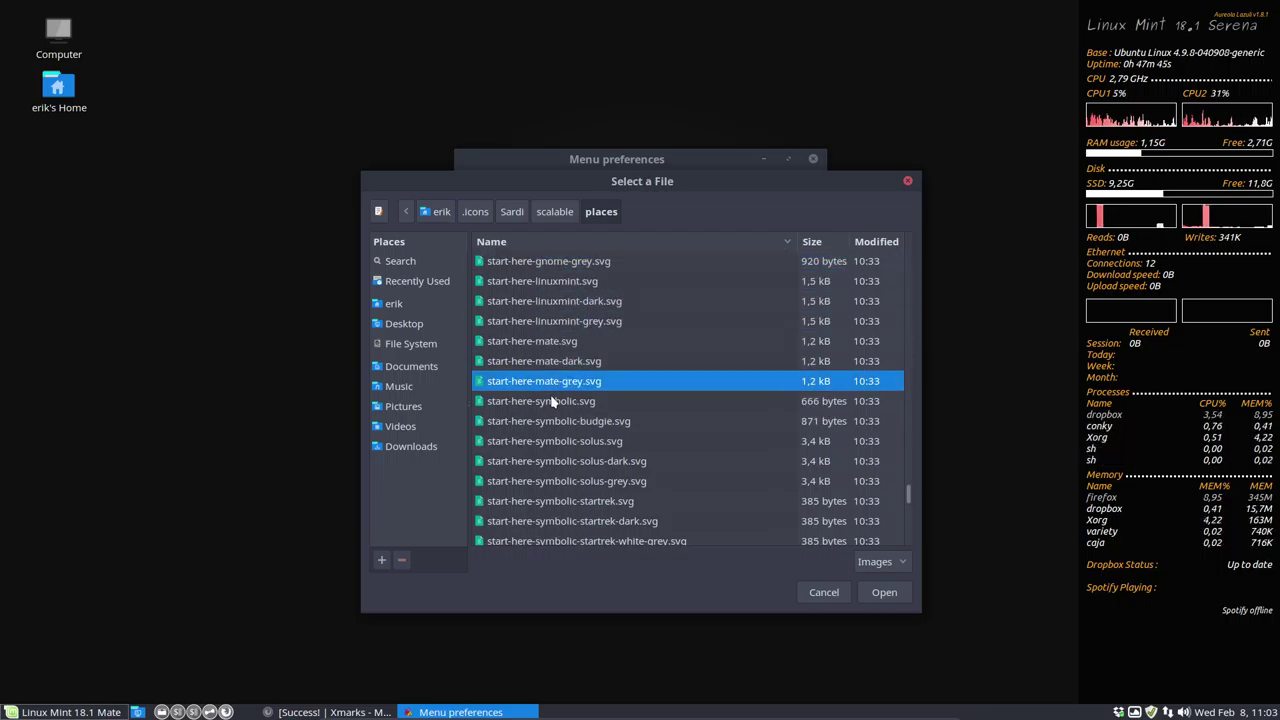
key("Up")
key("Up")
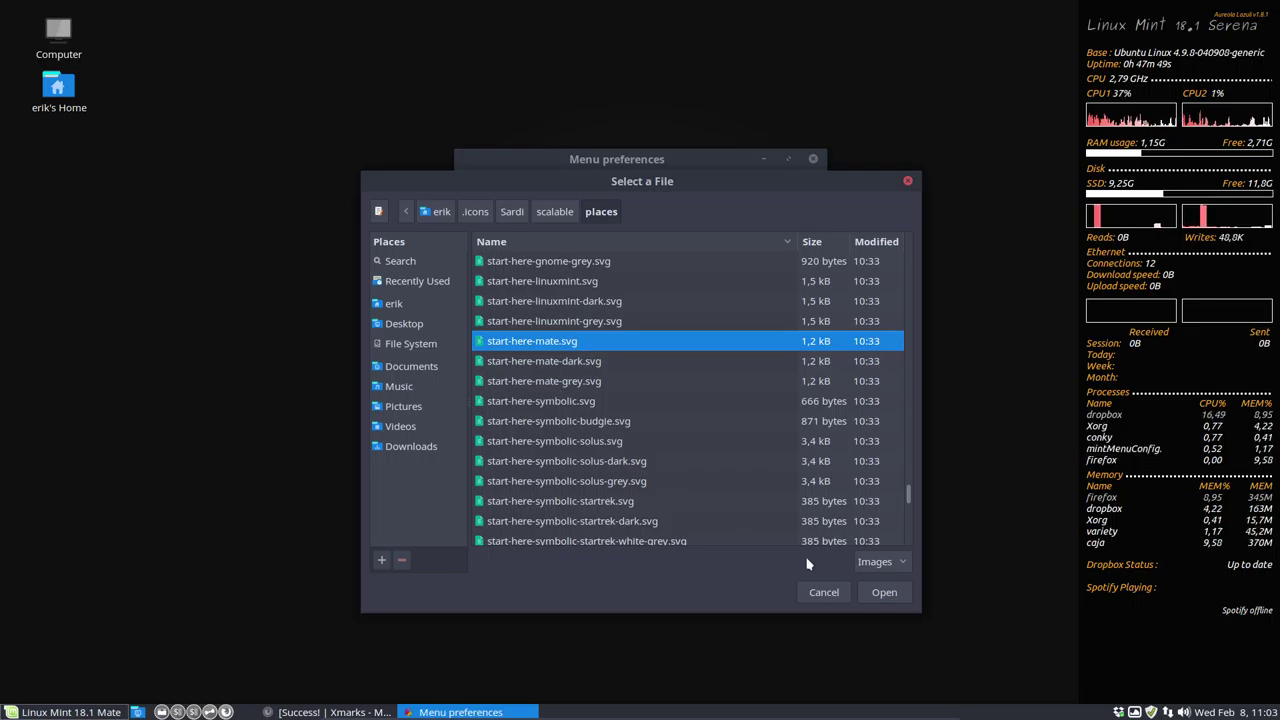
left_click(884, 592)
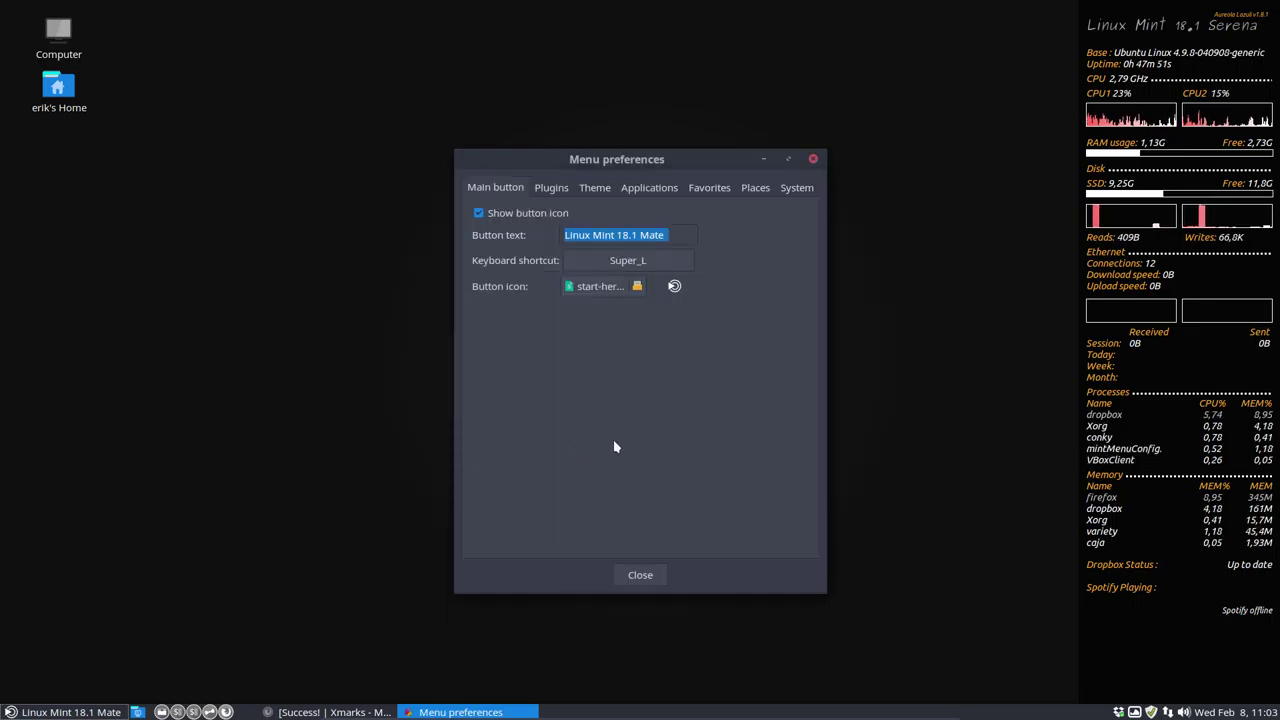
Check the new menu icon, review the Plugins through System tabs, and close preferences.
left_click(12, 712)
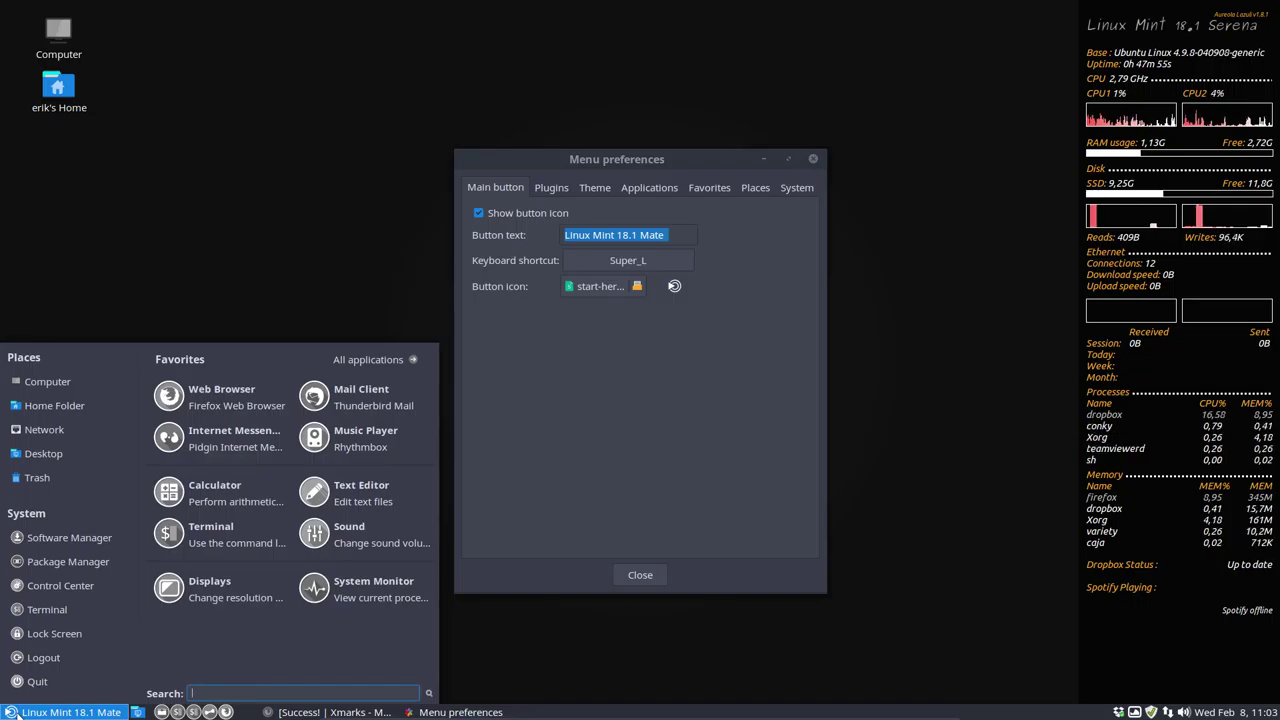
left_click(12, 712)
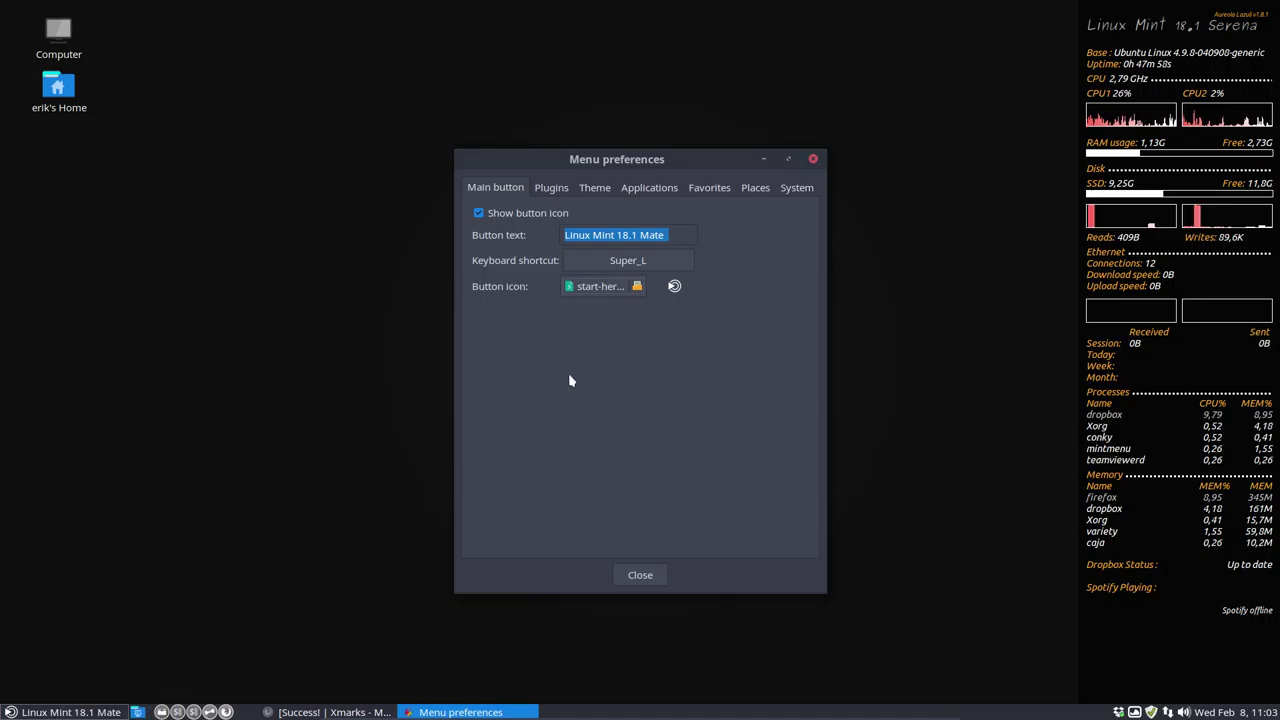
left_click(566, 190)
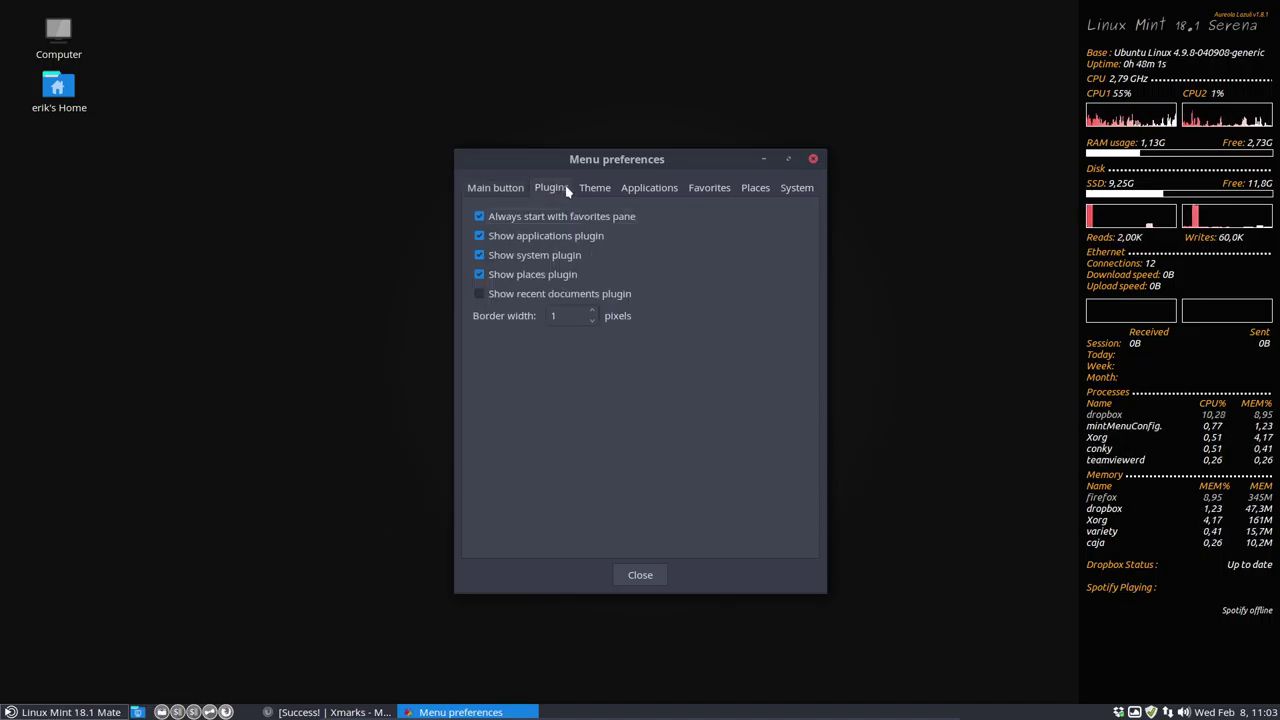
left_click(587, 192)
left_click(650, 193)
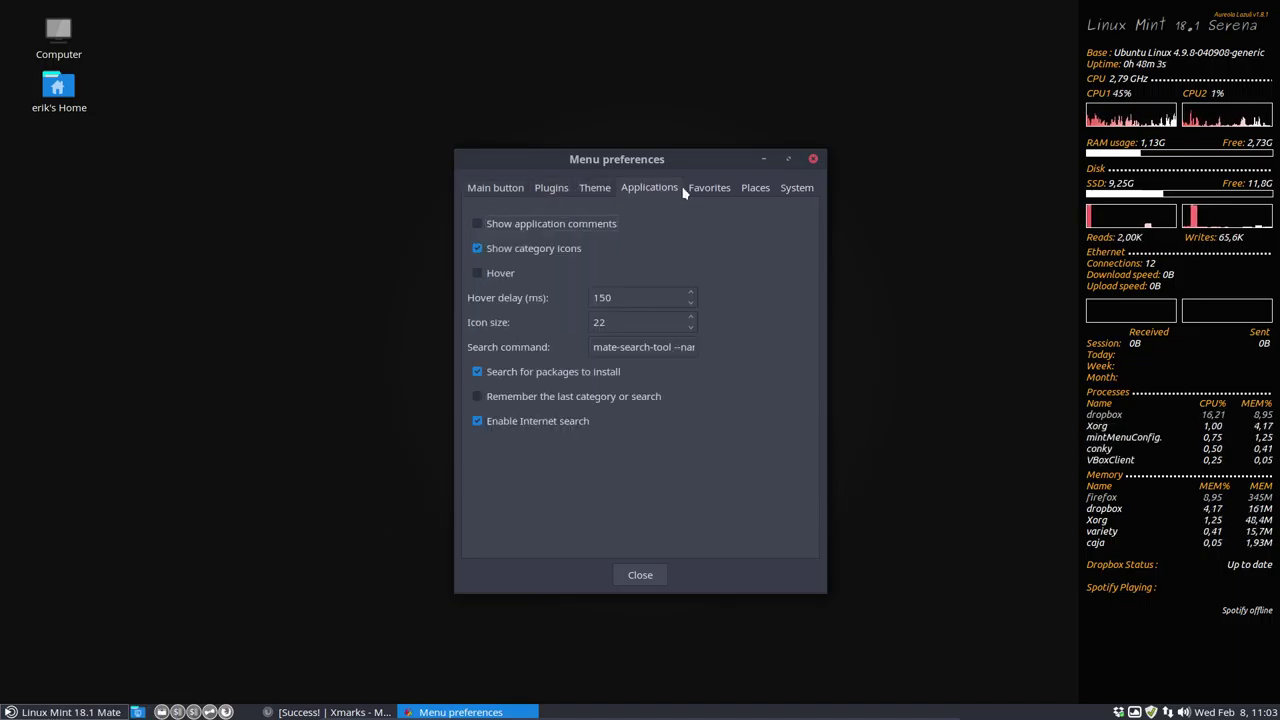
left_click(708, 190)
left_click(755, 190)
left_click(797, 190)
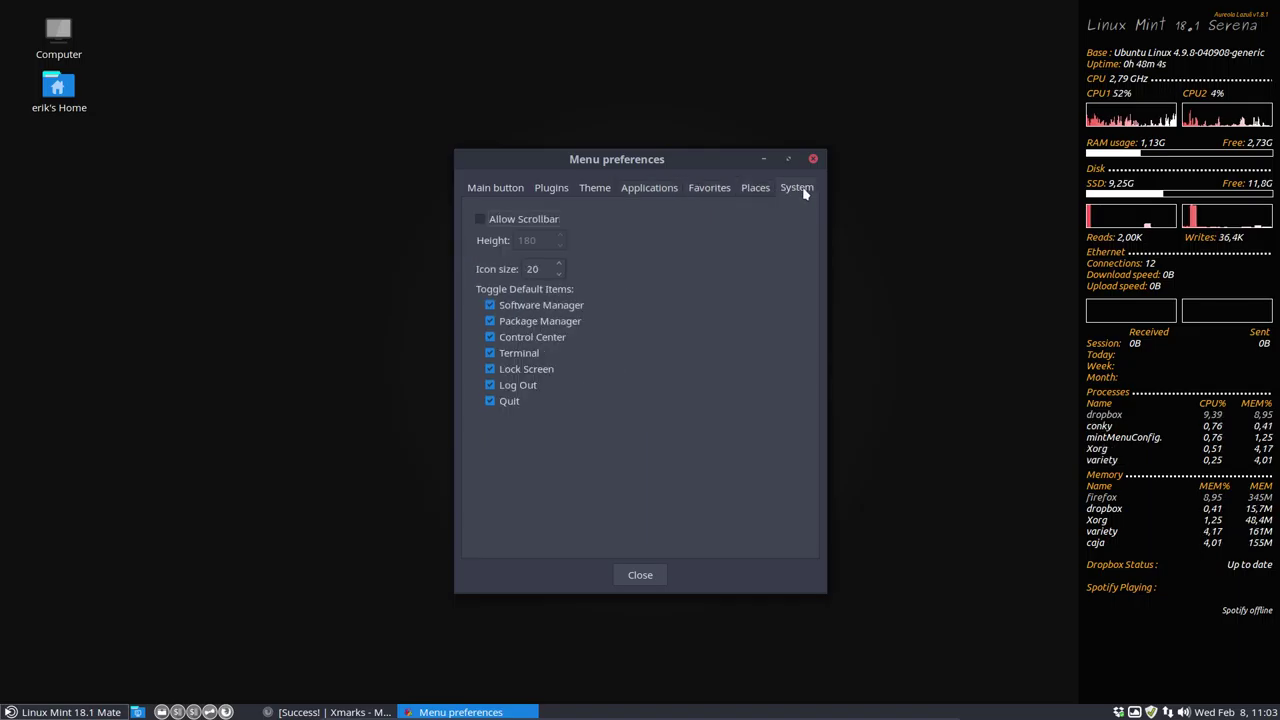
left_click(814, 160)
Turn on Autohide for the bottom panel in its properties.
right_click(565, 717)
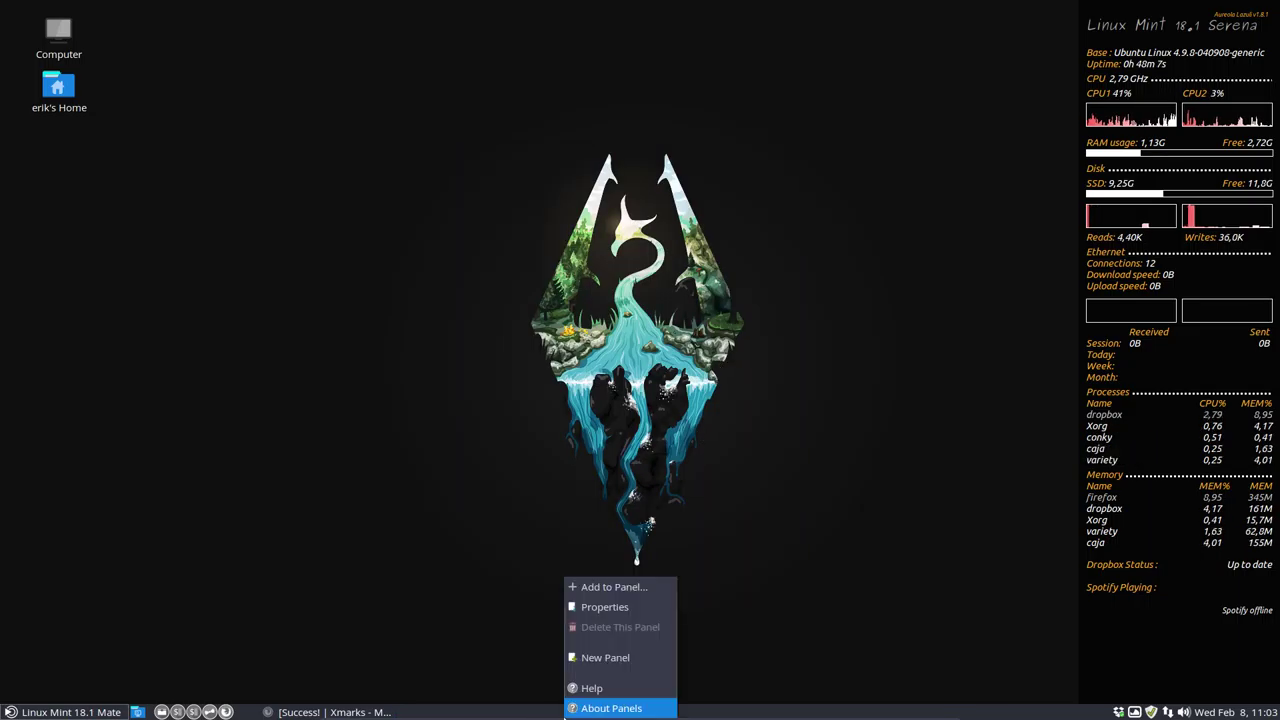
left_click(632, 607)
left_click(600, 397)
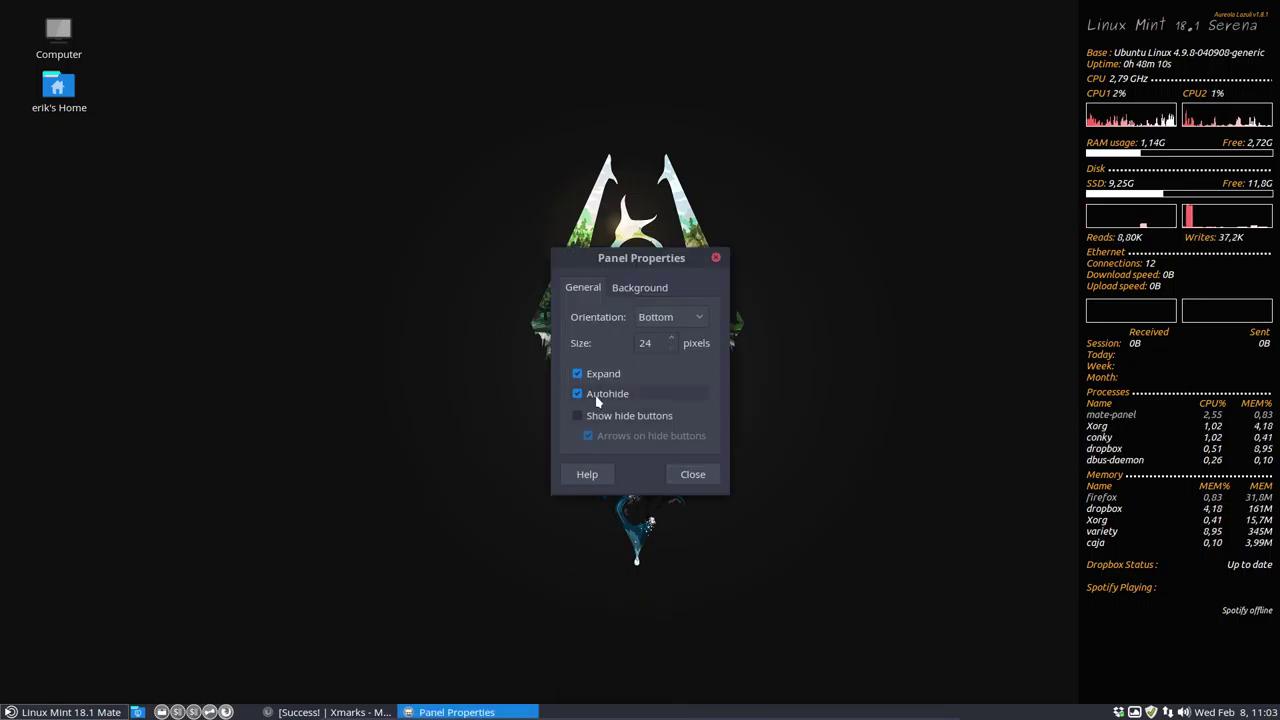
left_click(688, 474)
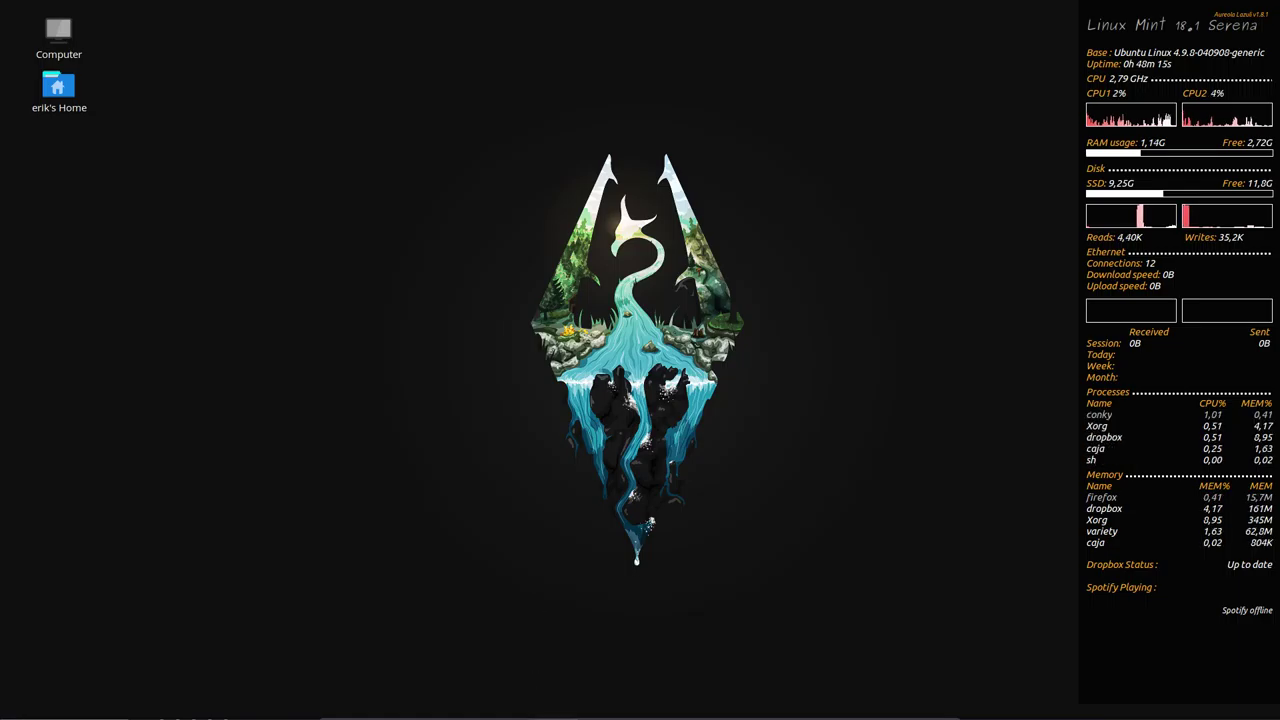
Reveal the hidden bottom panel and reopen its Properties.
mouse_move(600, 712)
mouse_move(210, 716)
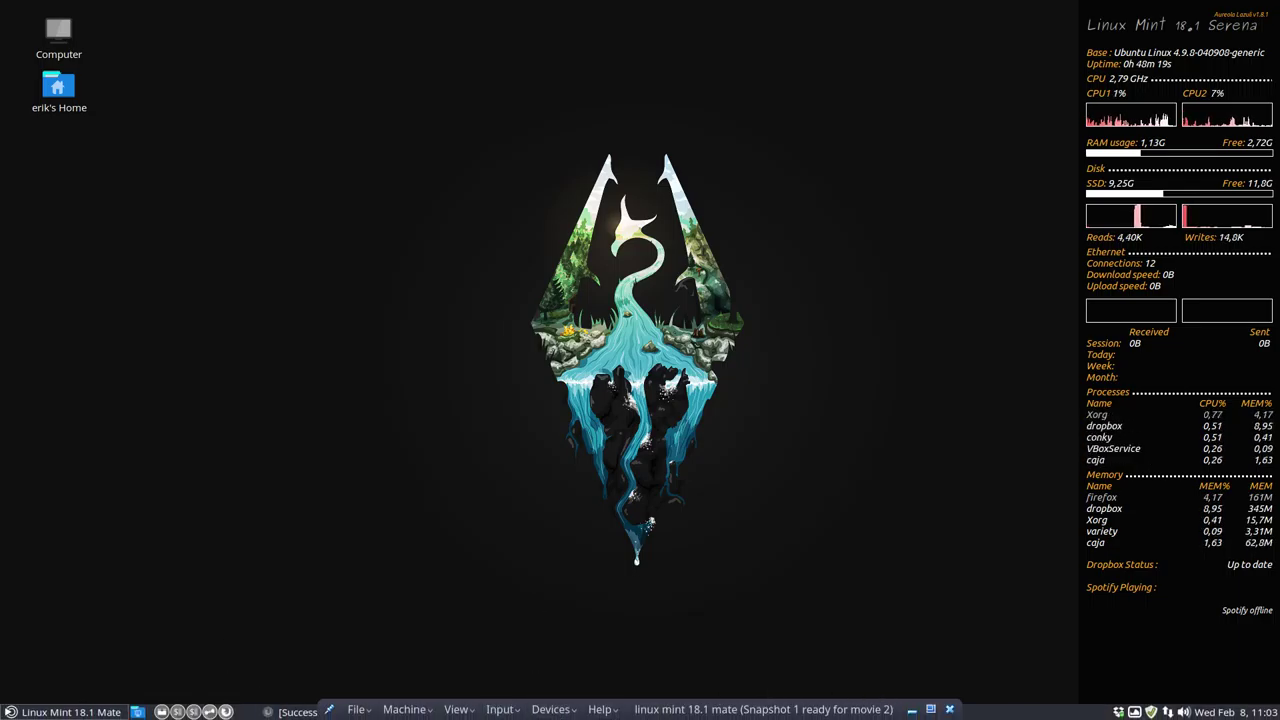
right_click(1024, 712)
left_click(1062, 610)
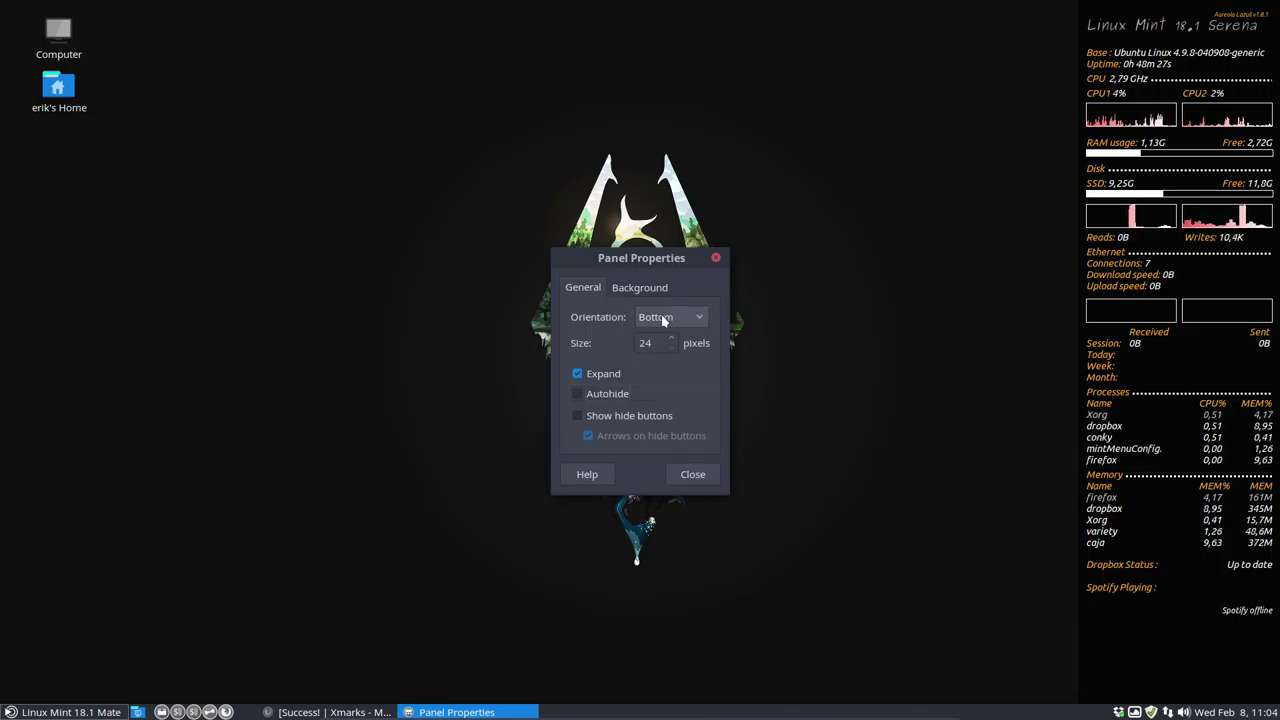
Set the panel background to Solid color with the Style slider near Transparent.
left_click(639, 291)
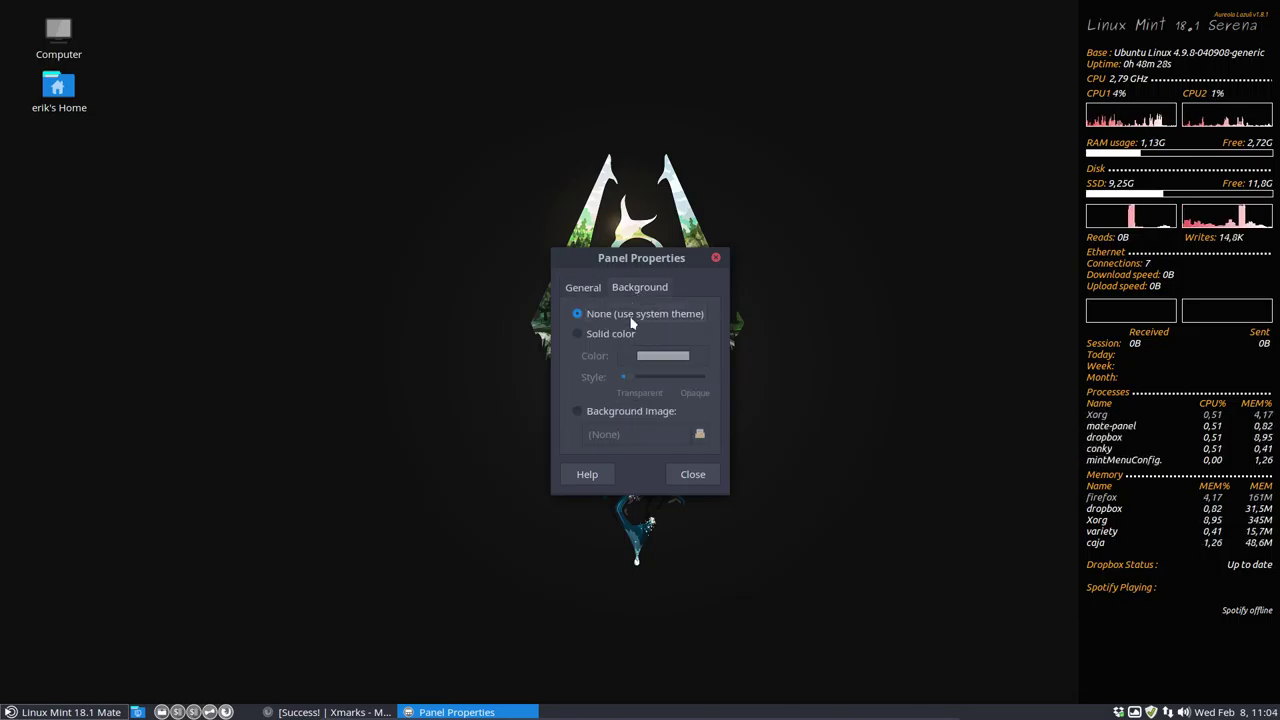
left_click(594, 333)
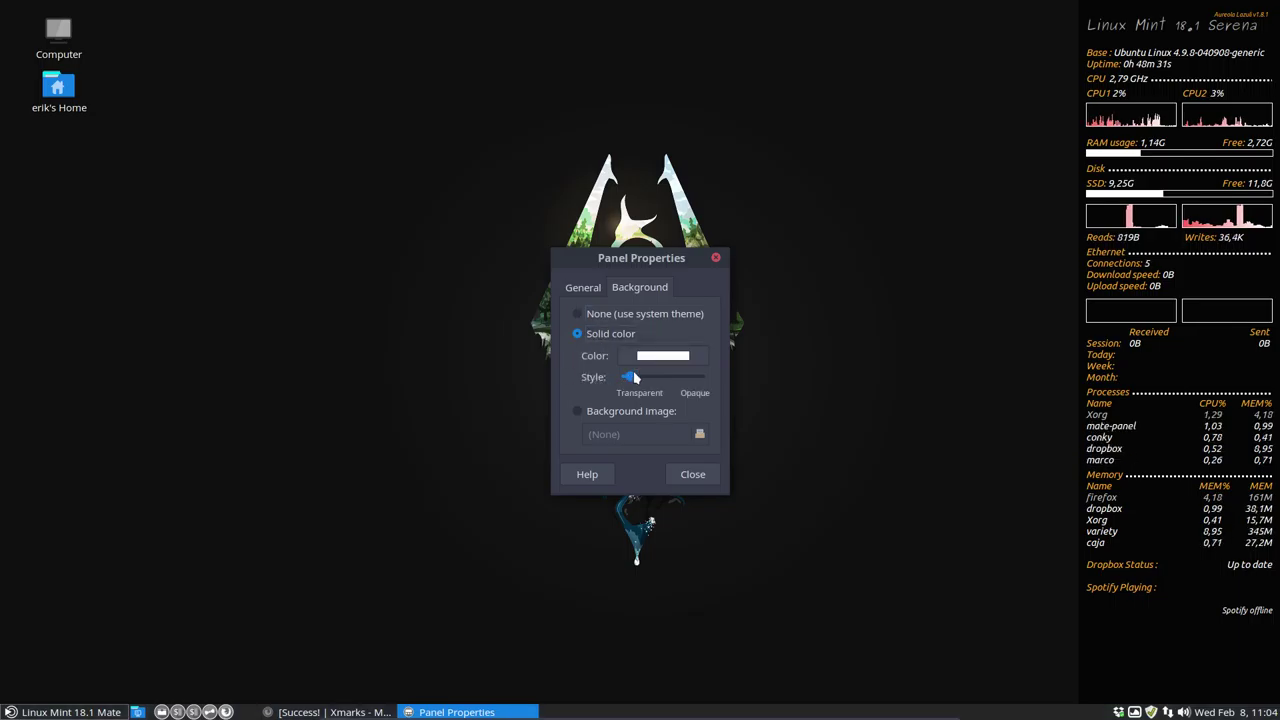
mouse_move(633, 381)
left_mouse_down()
mouse_move(676, 381)
mouse_move(648, 384)
left_mouse_up()
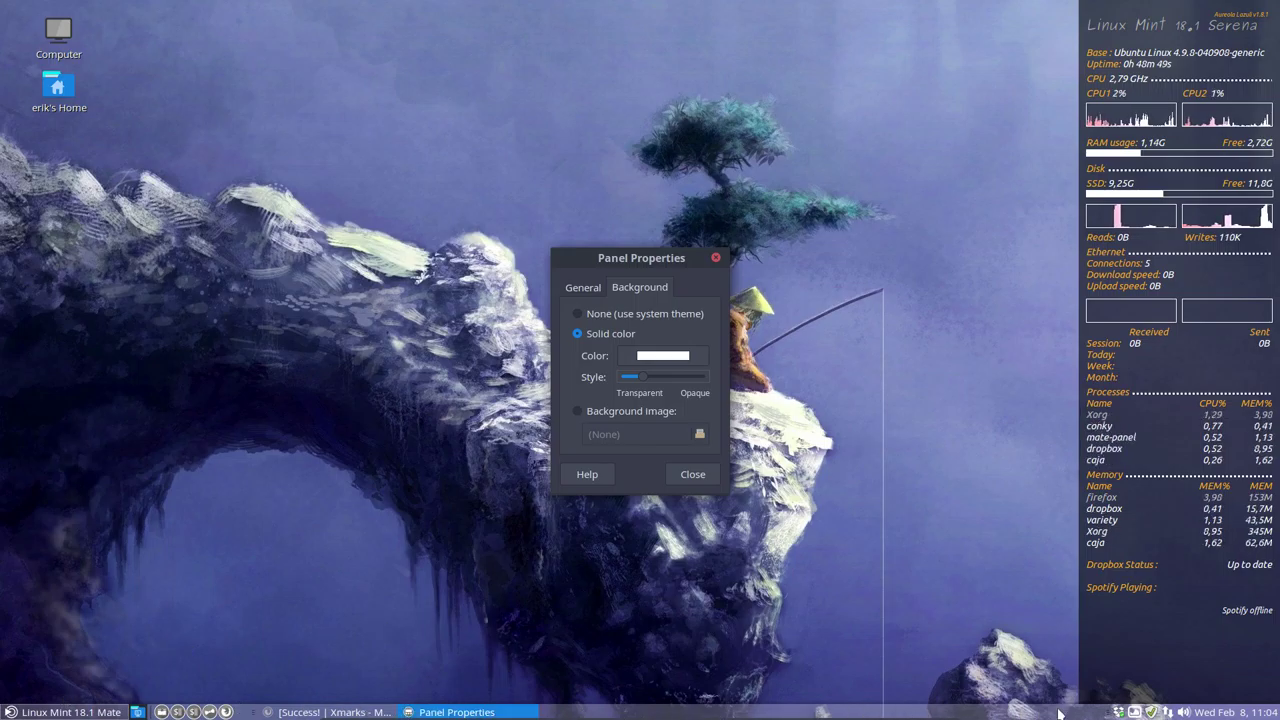
Change the panel colour to dark #151515 and slide Style to nearly transparent.
left_click(650, 362)
left_click_drag(553, 352, 496, 320)
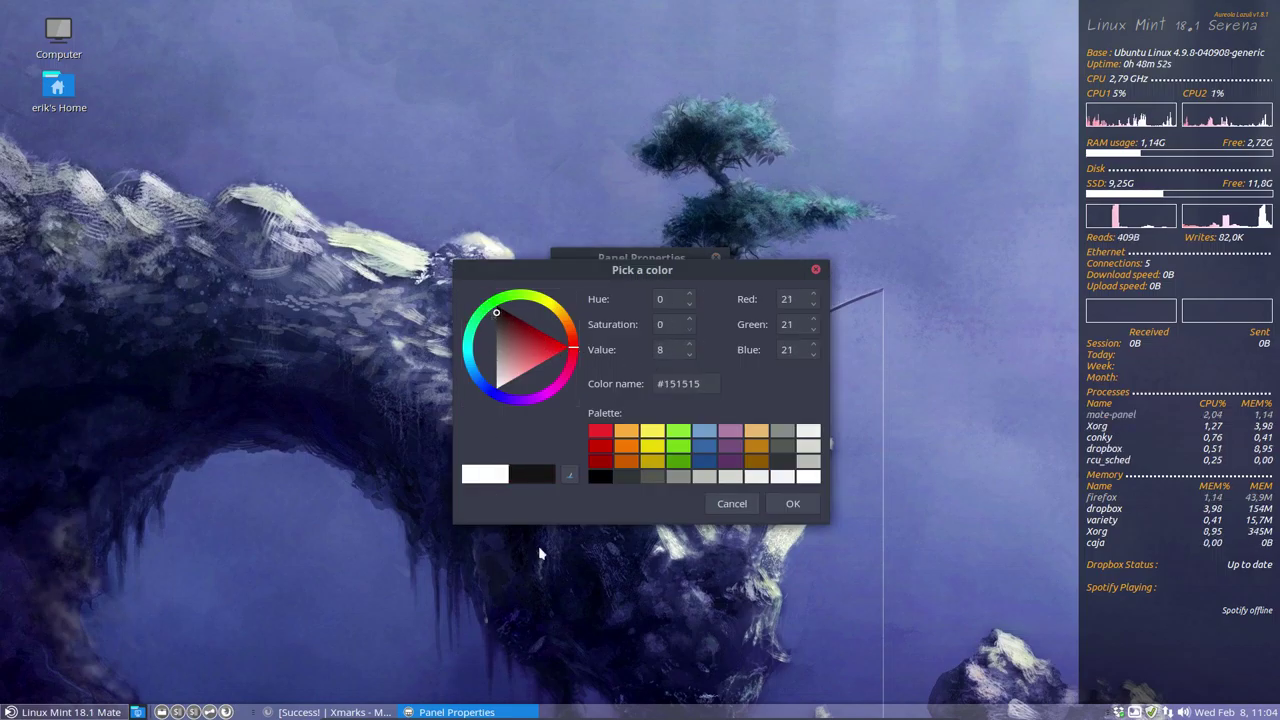
left_click(792, 503)
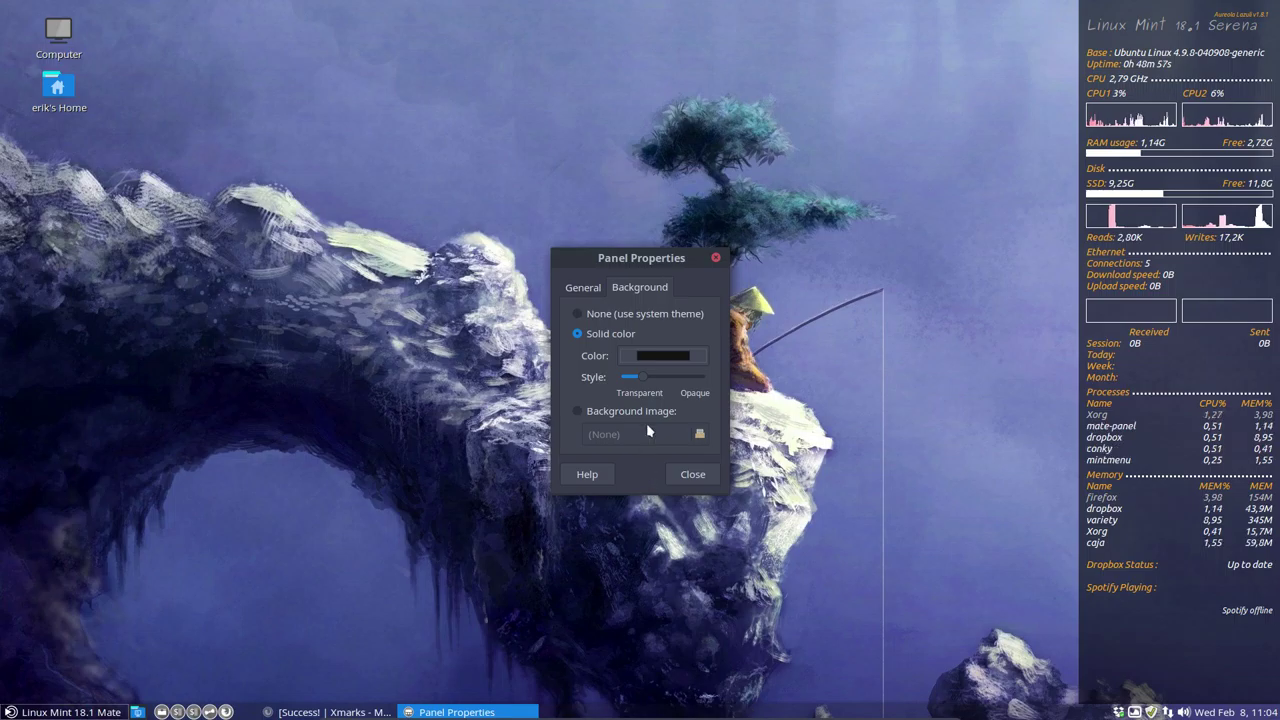
left_click_drag(640, 376, 640, 403)
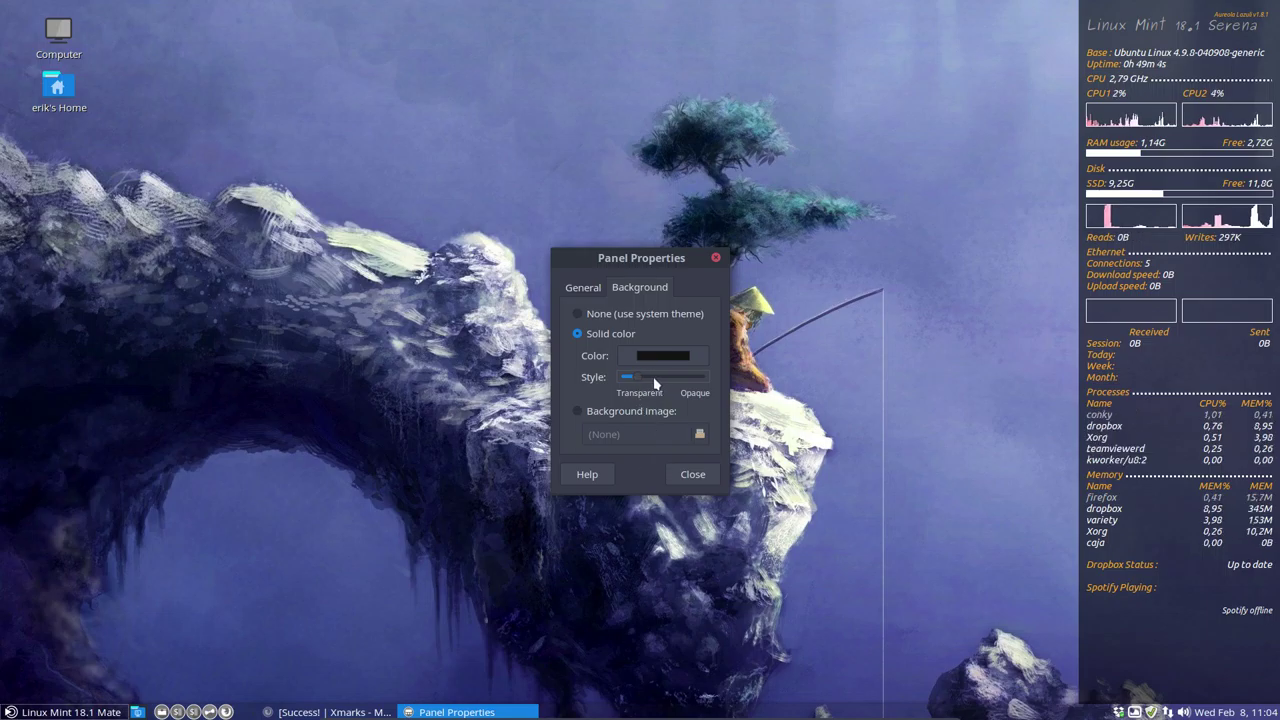
left_click(690, 475)
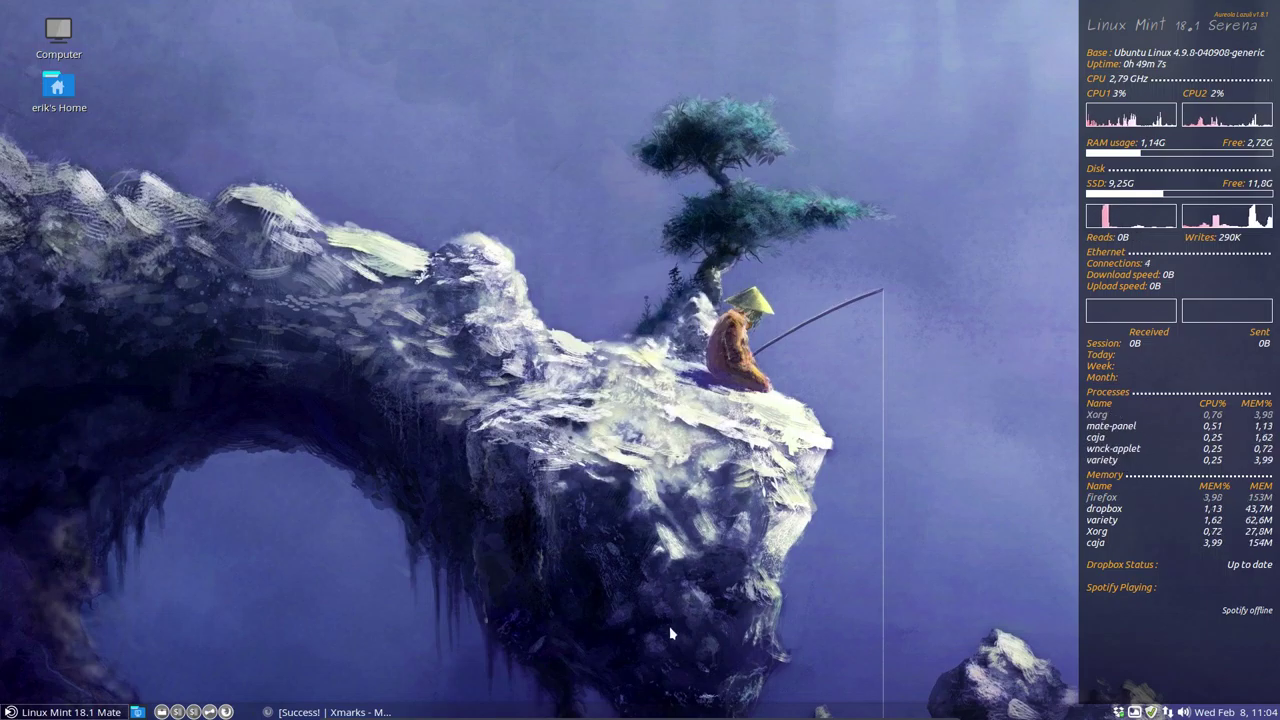
left_click(72, 712)
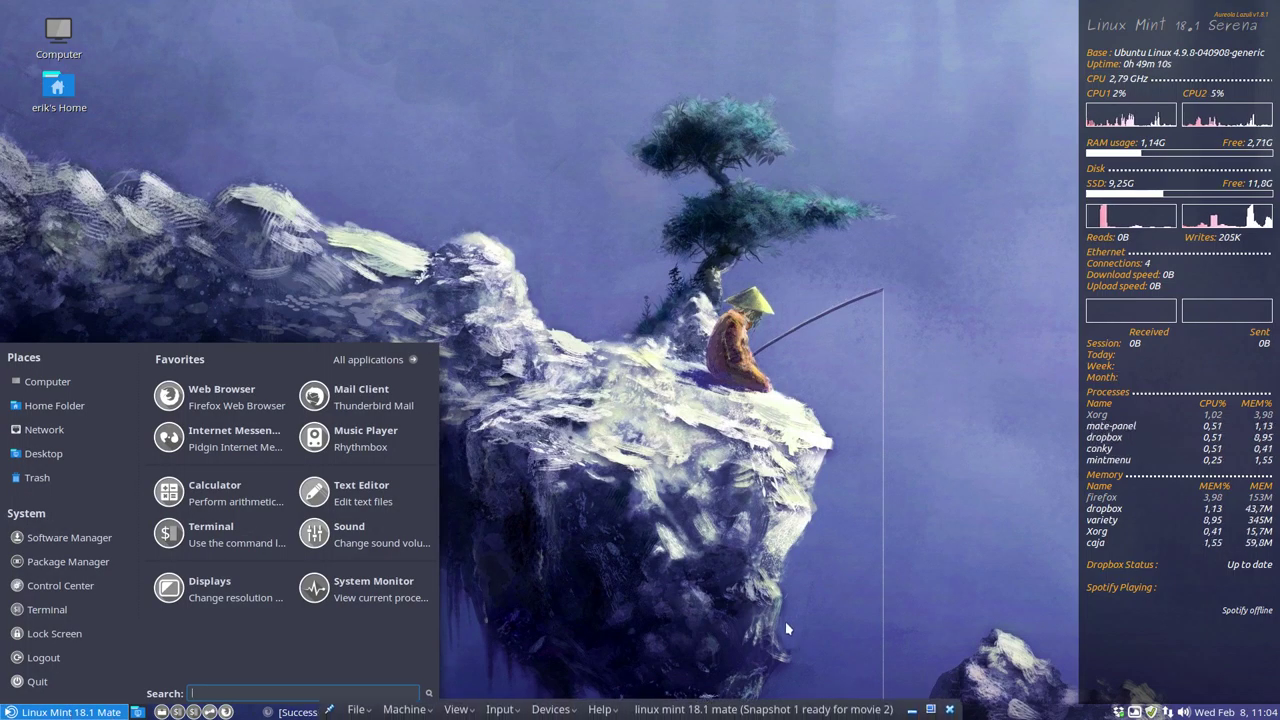
left_click(810, 610)
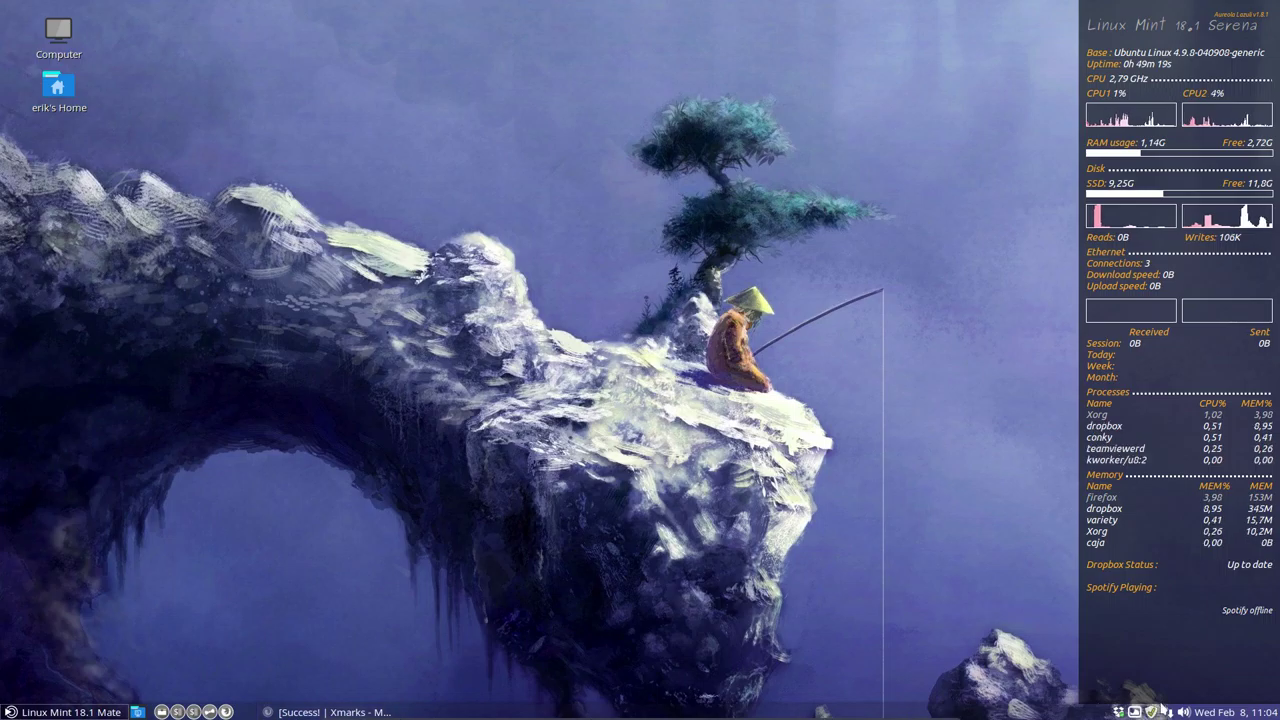
Open the clock's location preferences from the calendar popup.
left_click(1234, 712)
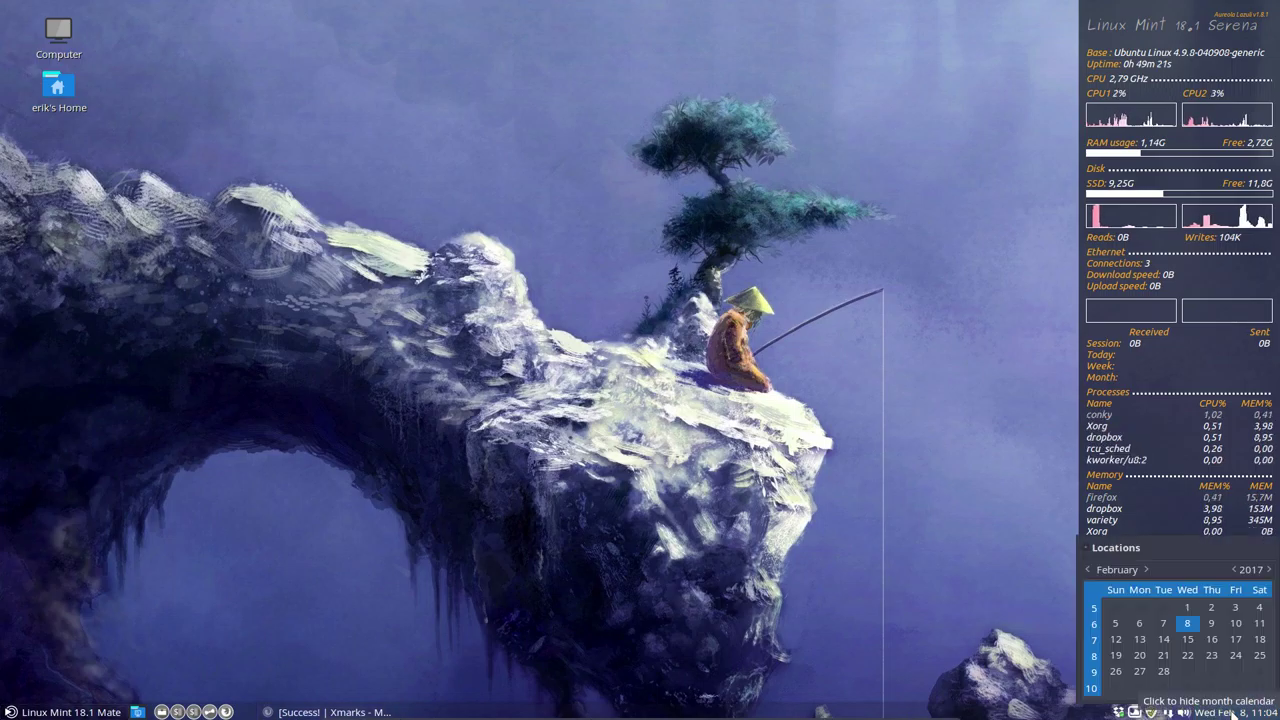
left_click(1096, 550)
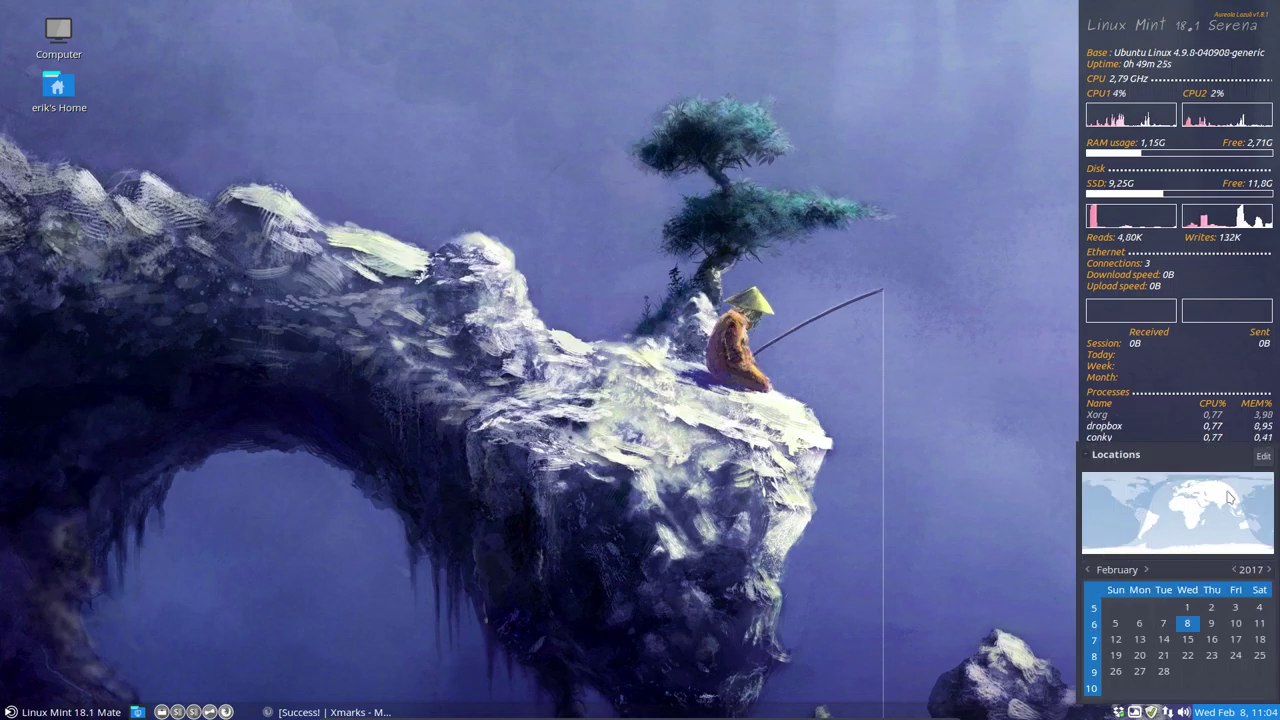
left_click(1264, 457)
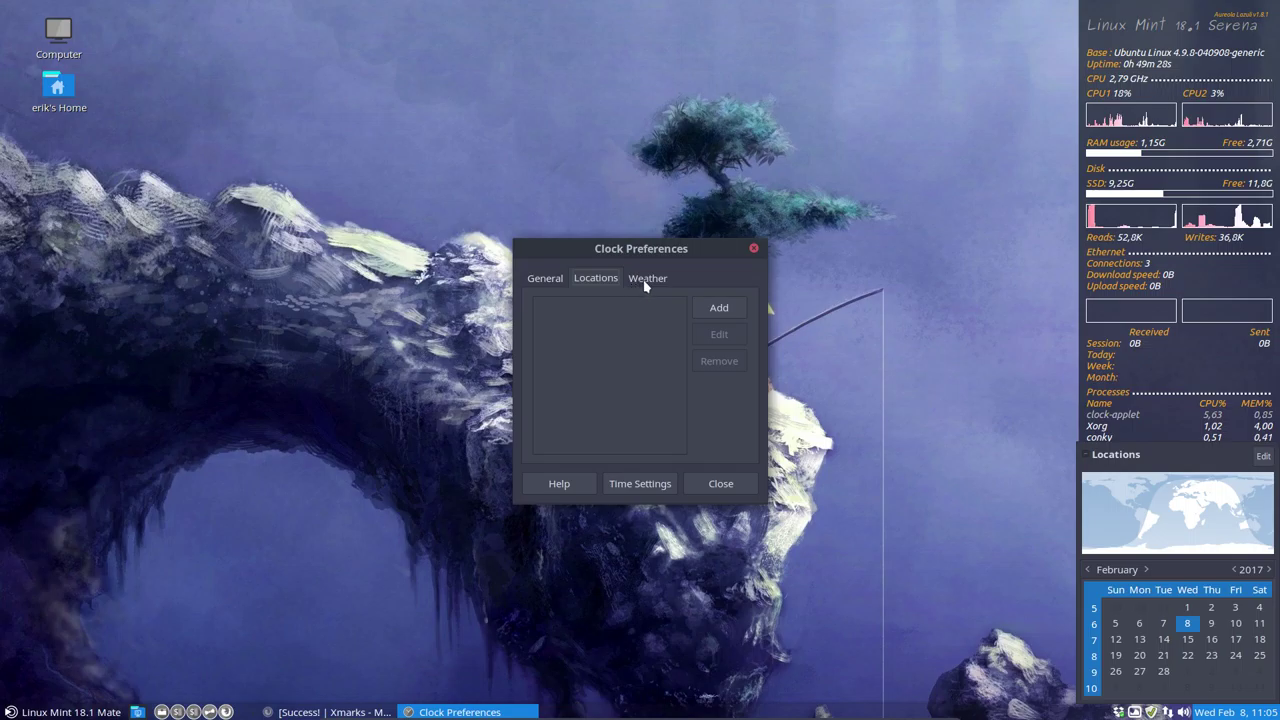
Set the weather wind speed unit to km/h, then return to Locations.
left_click(645, 284)
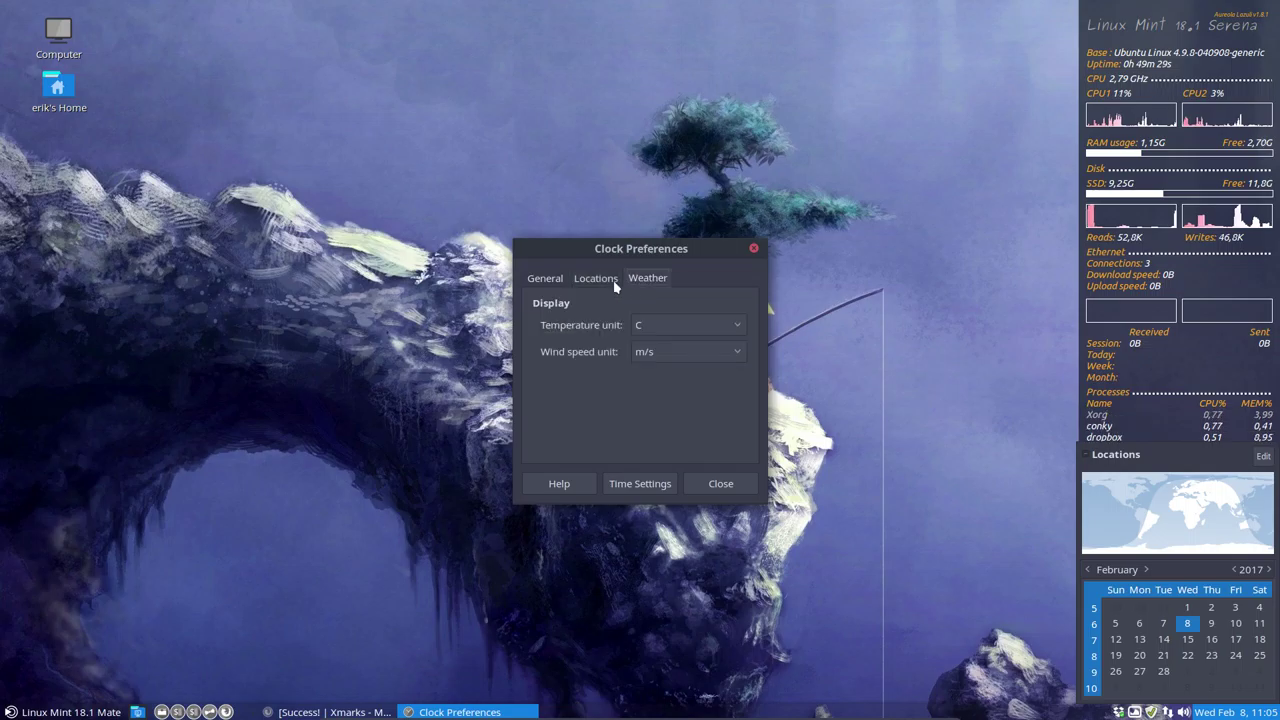
left_click(672, 348)
left_click(675, 371)
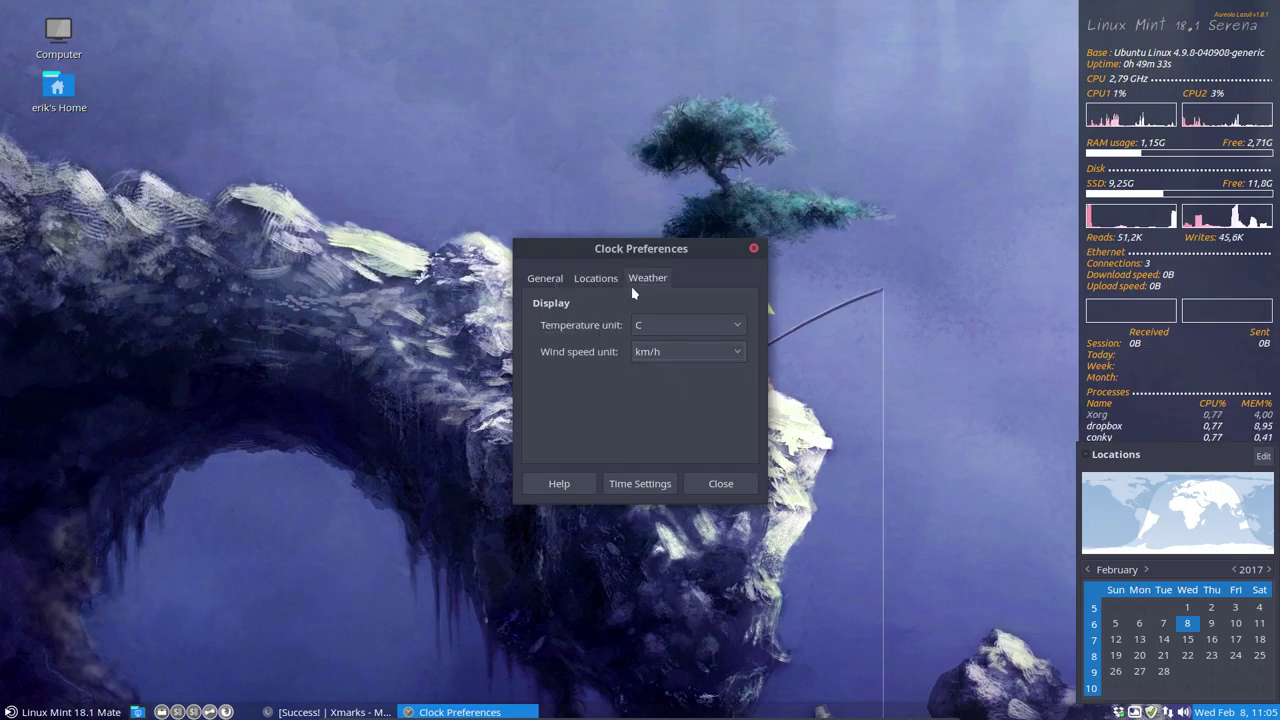
left_click(597, 286)
left_click(546, 282)
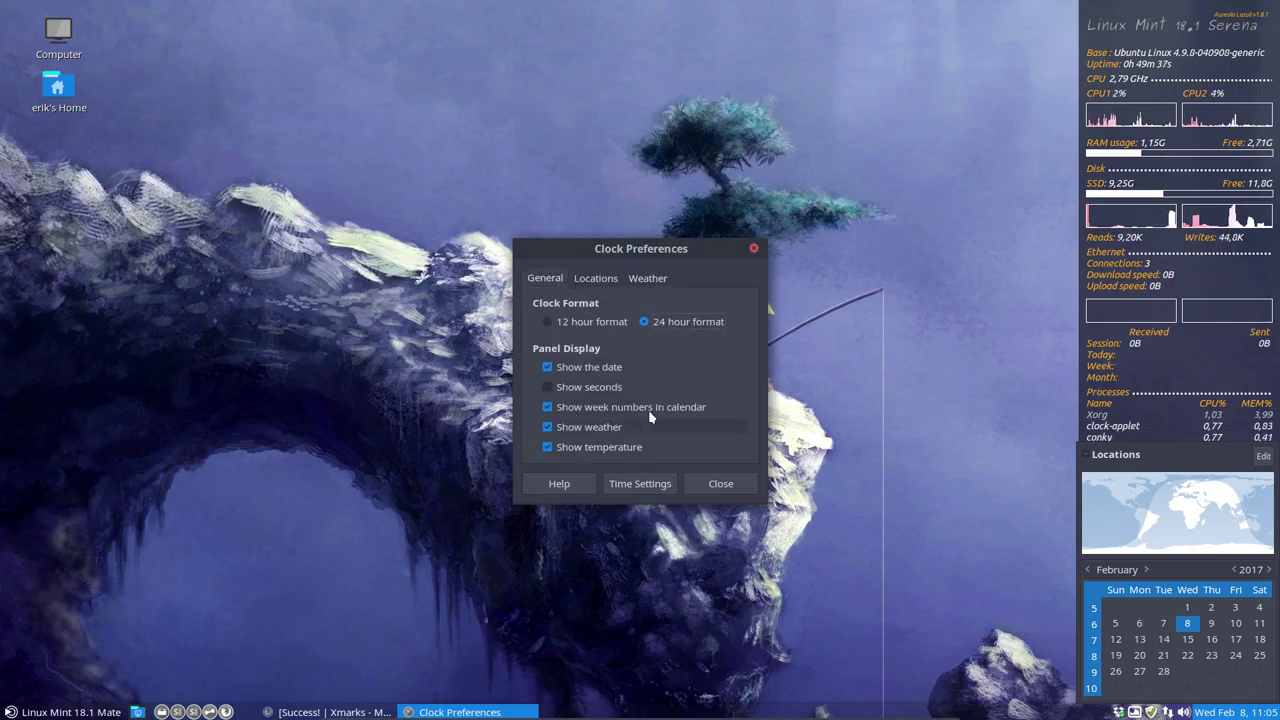
left_click(602, 284)
Search 'ant' and add 'Antwerp, Antwerp, Belgium' as a clock location.
left_click(735, 309)
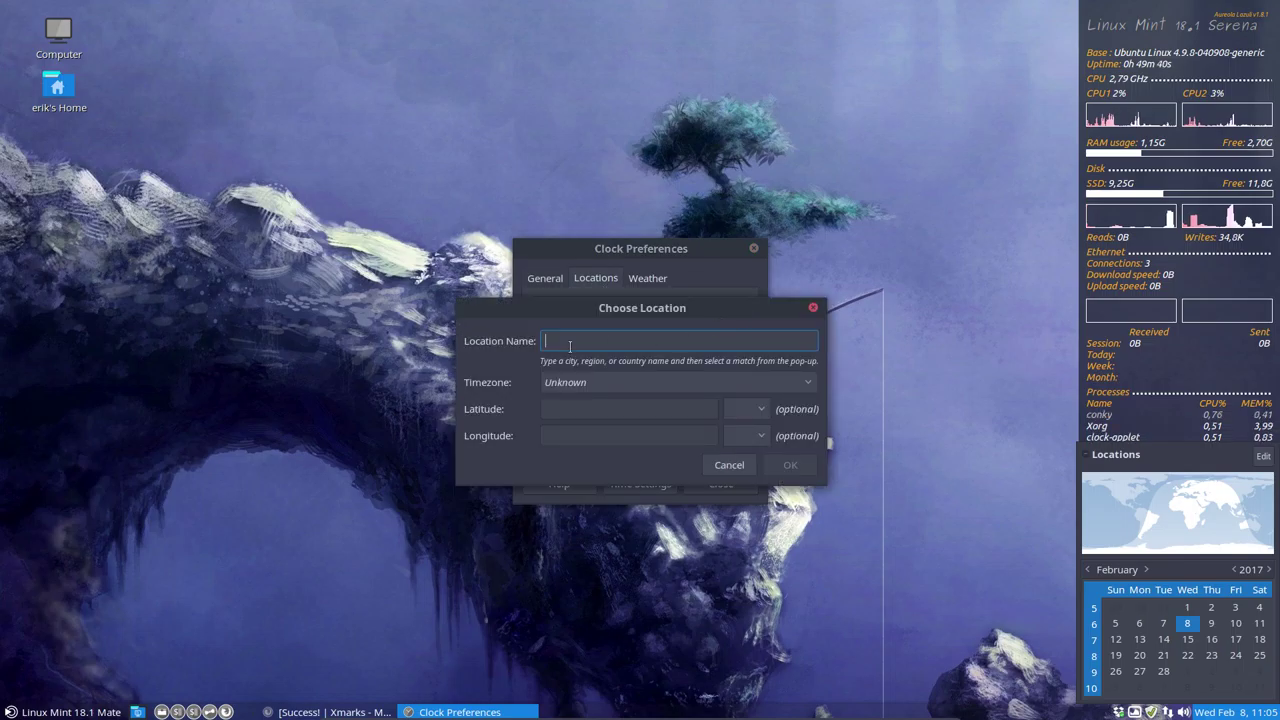
type("antw")
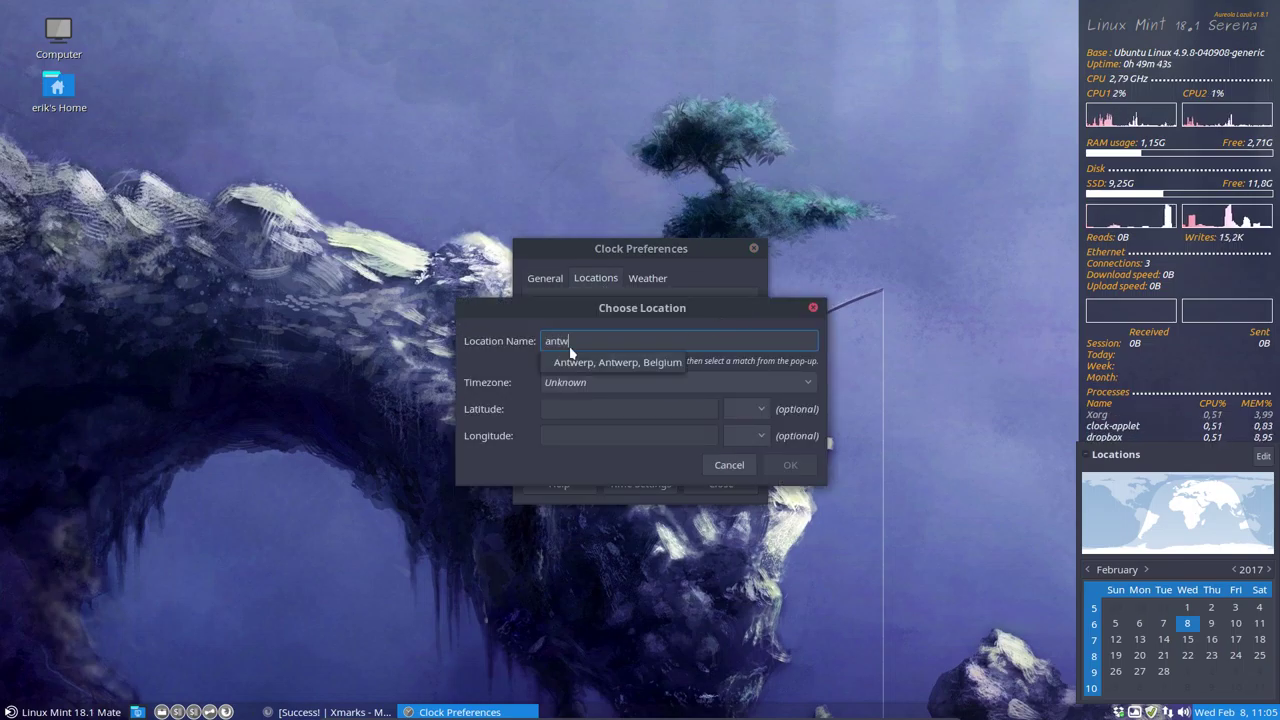
left_click(606, 362)
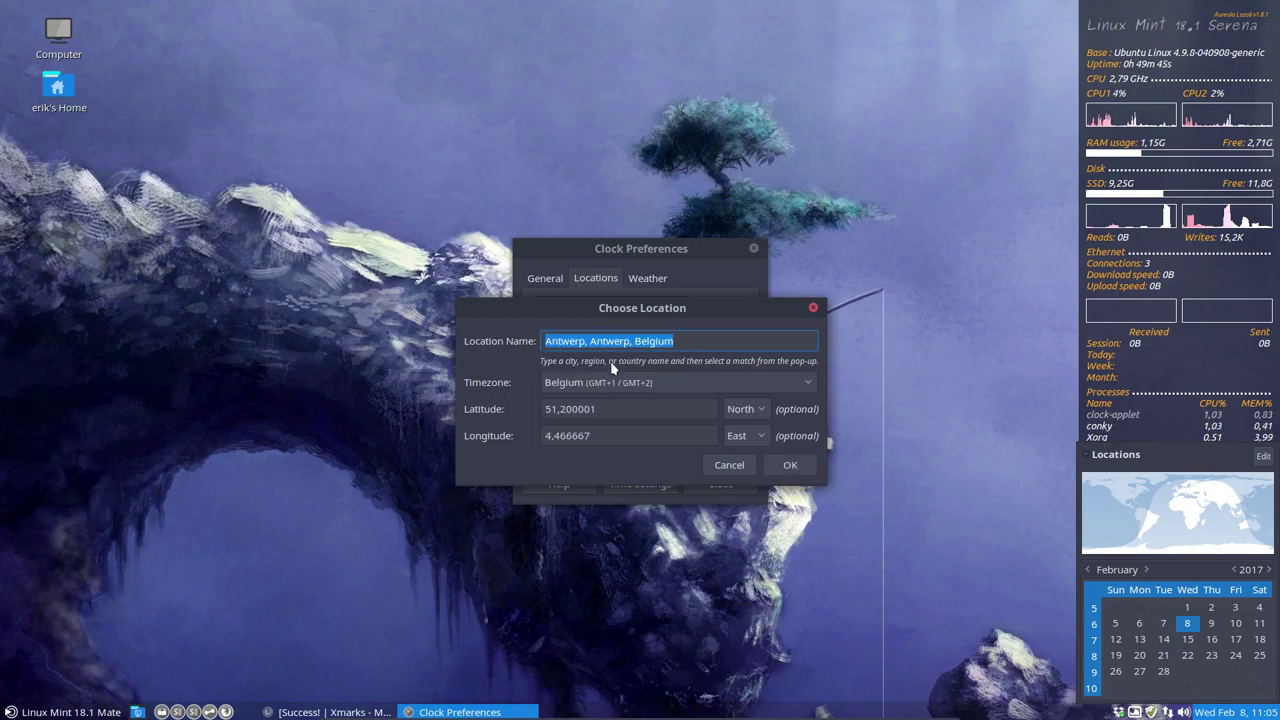
left_click(786, 467)
left_click(729, 485)
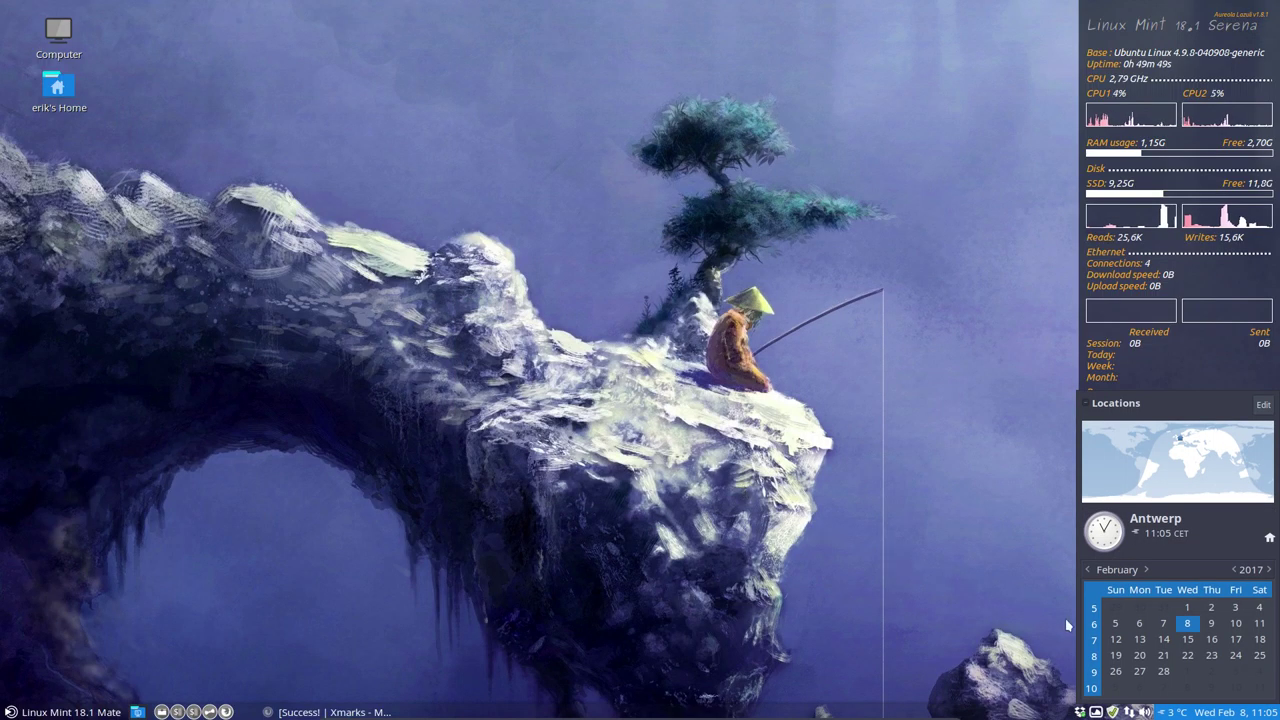
mouse_move(1182, 712)
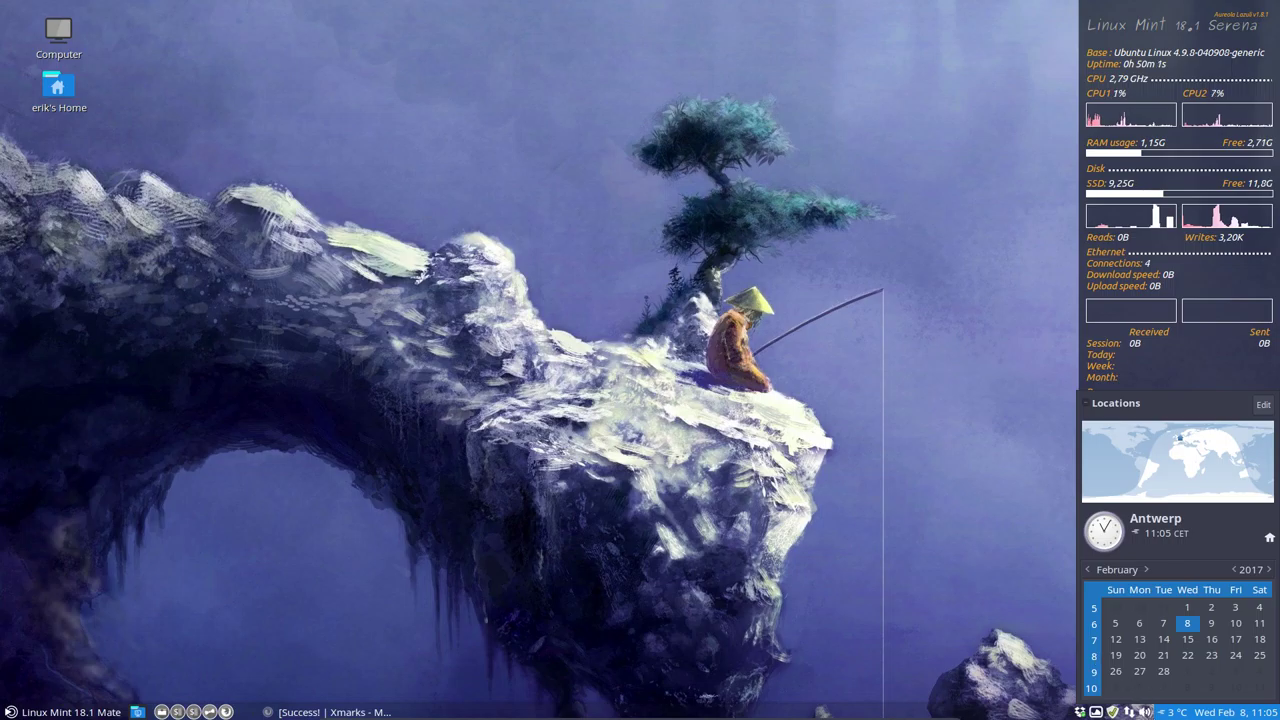
Close the calendar popup and inspect the clock and volume applet menus.
left_click(1182, 710)
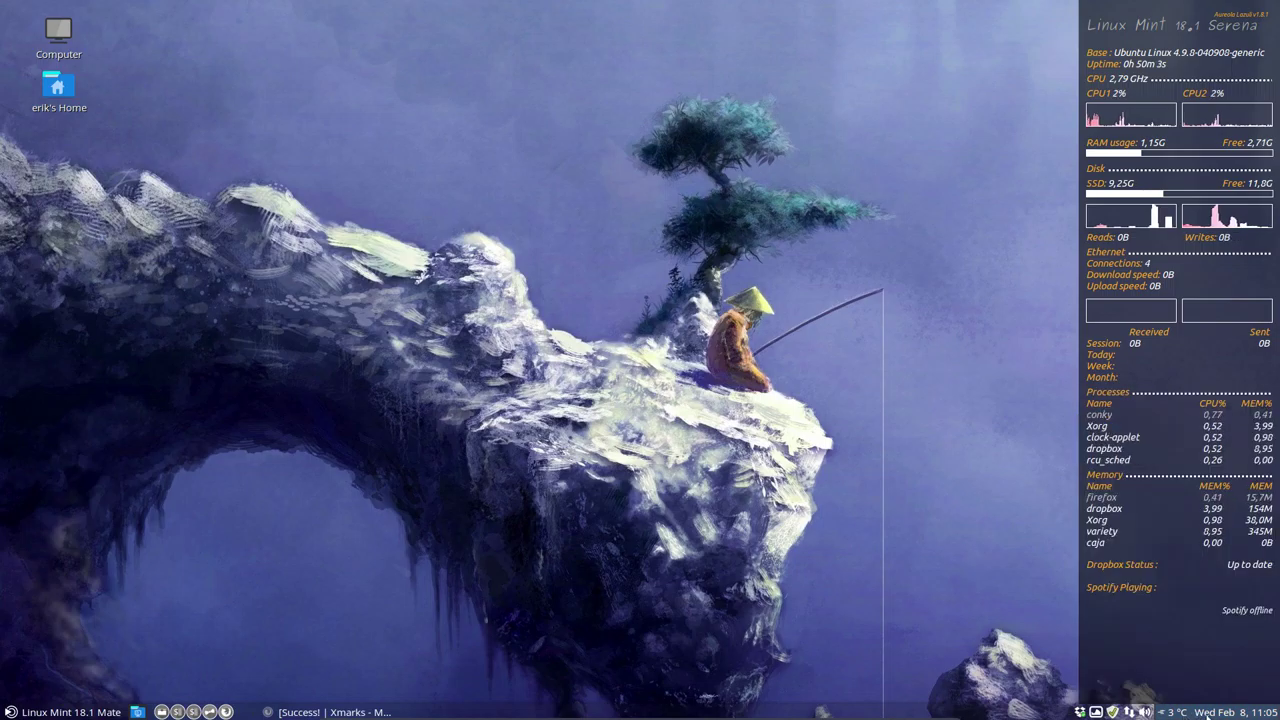
right_click(1182, 711)
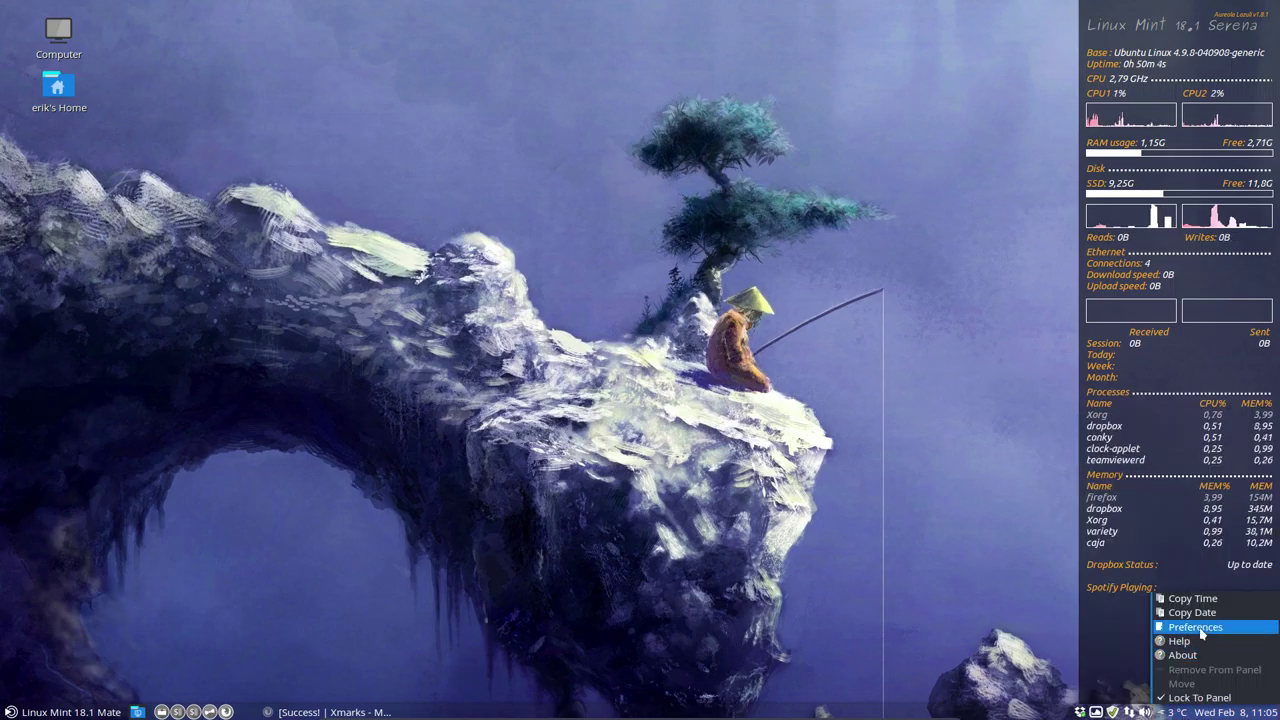
key("Escape")
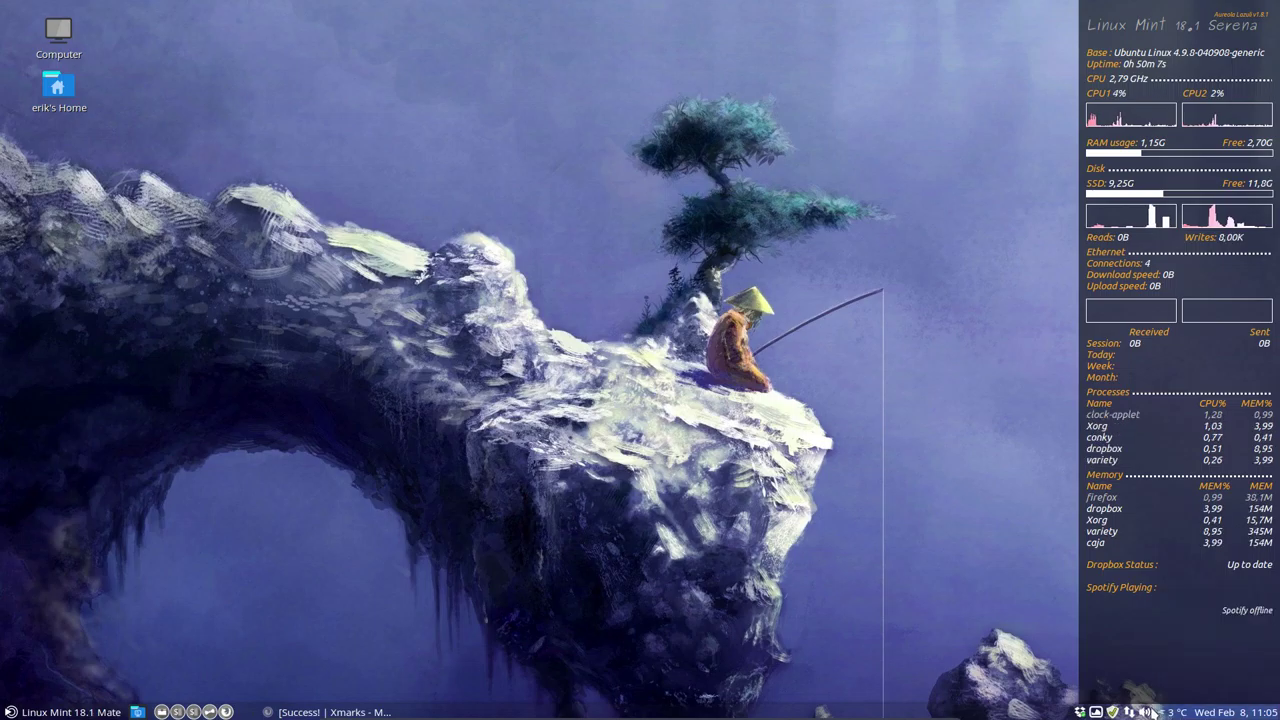
mouse_move(1148, 711)
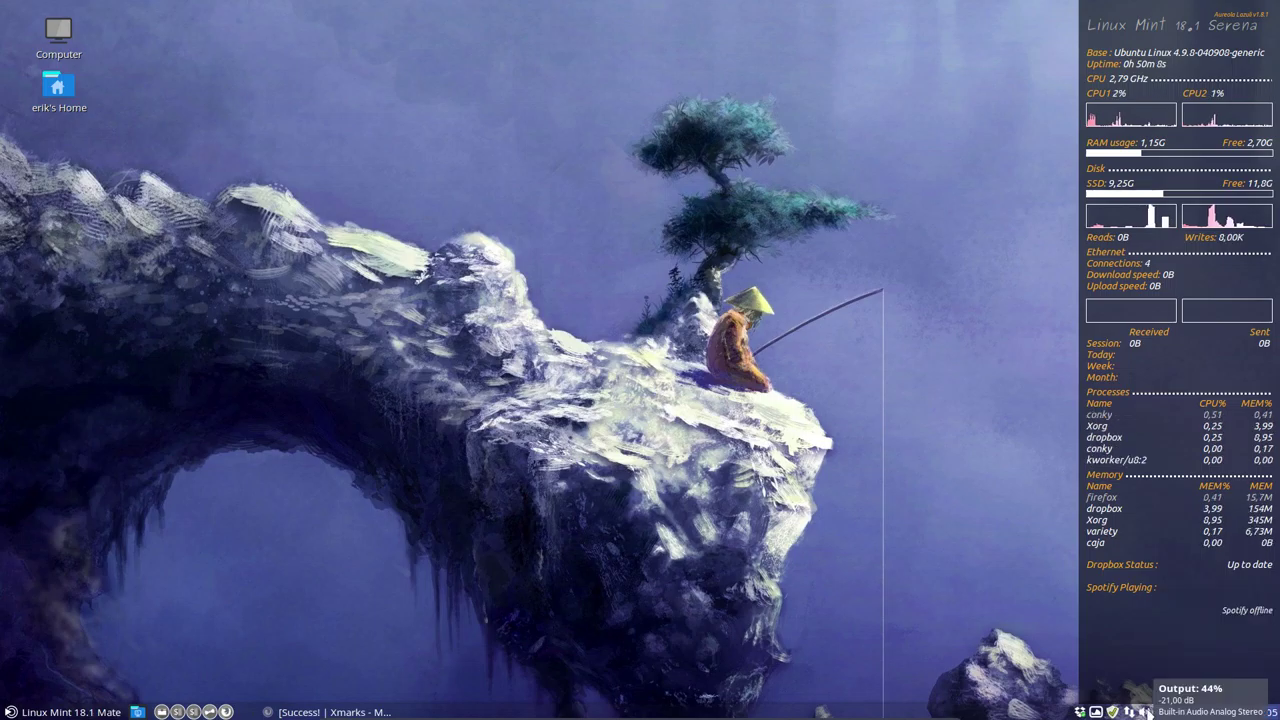
right_click(1147, 711)
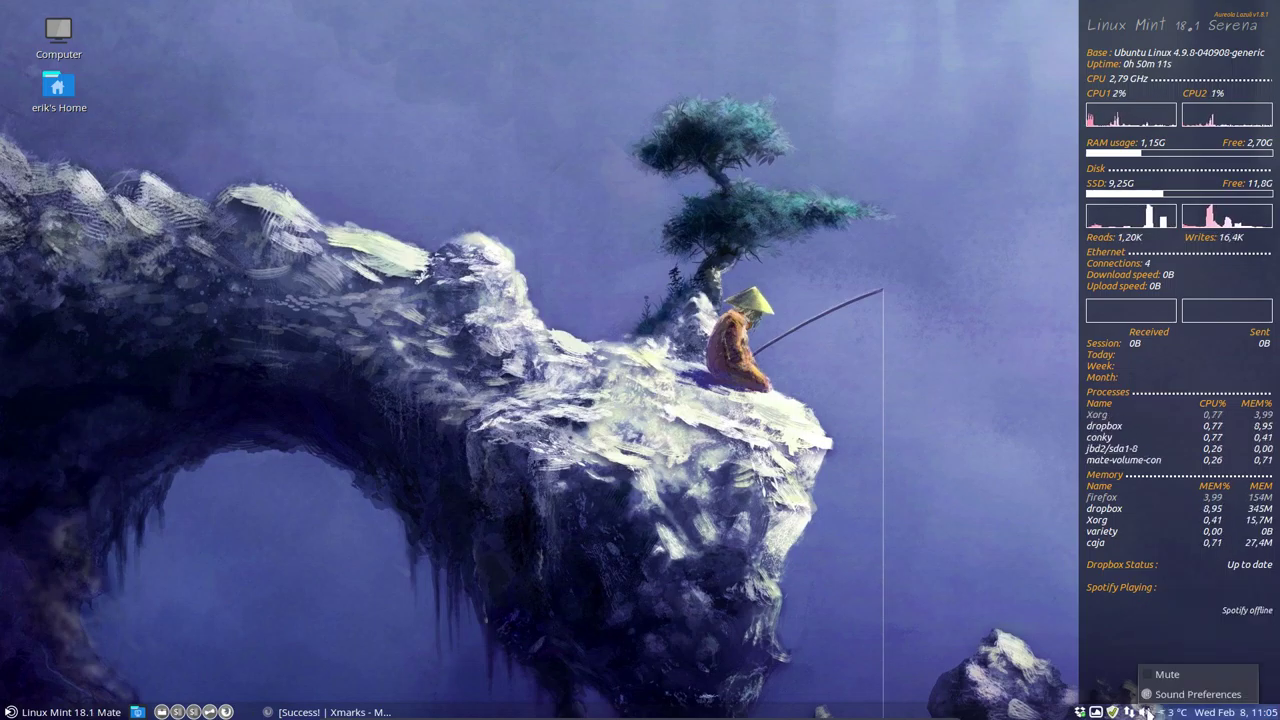
left_click(1128, 711)
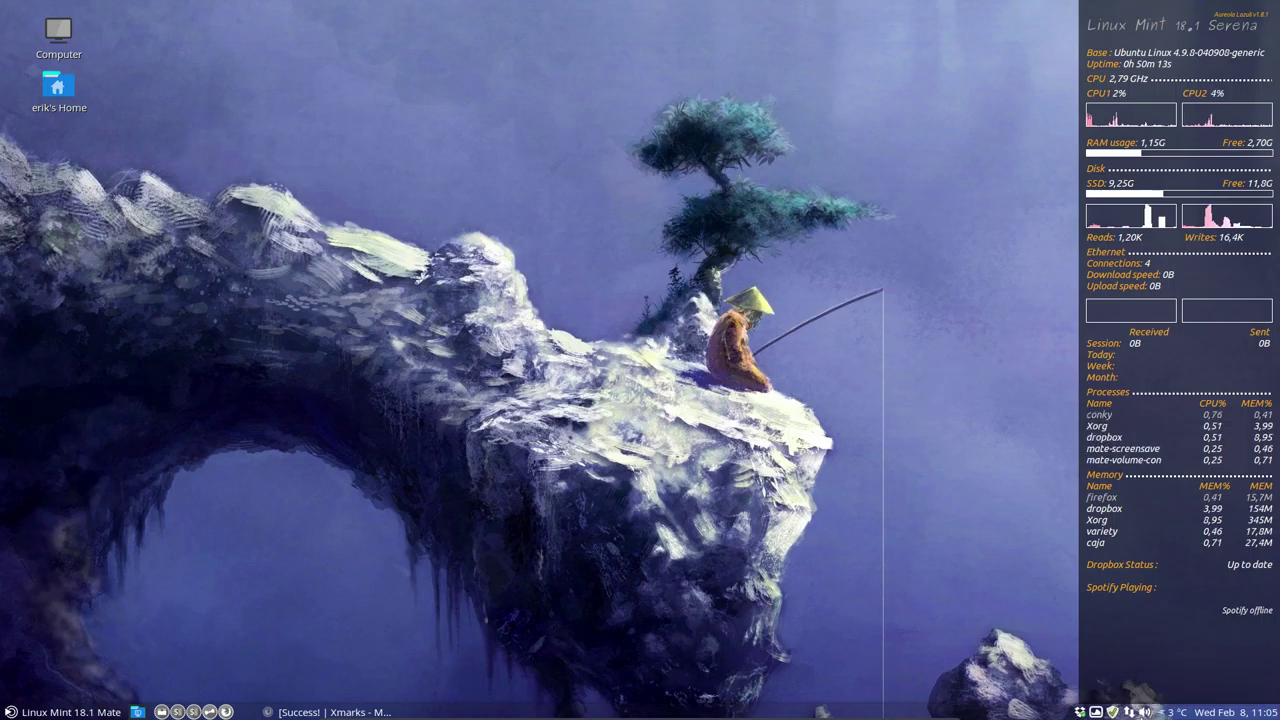
Inspect the network options and quit the update tray applet.
left_click(1128, 711)
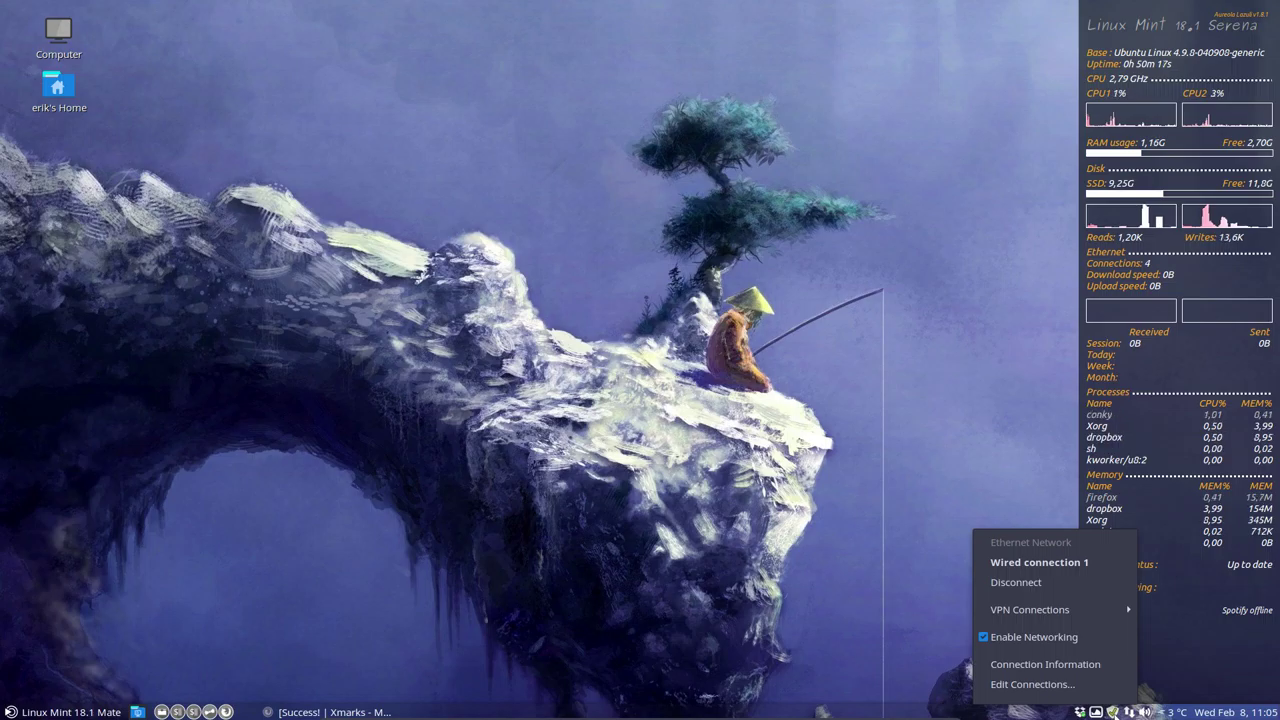
left_click(1113, 712)
right_click(1113, 712)
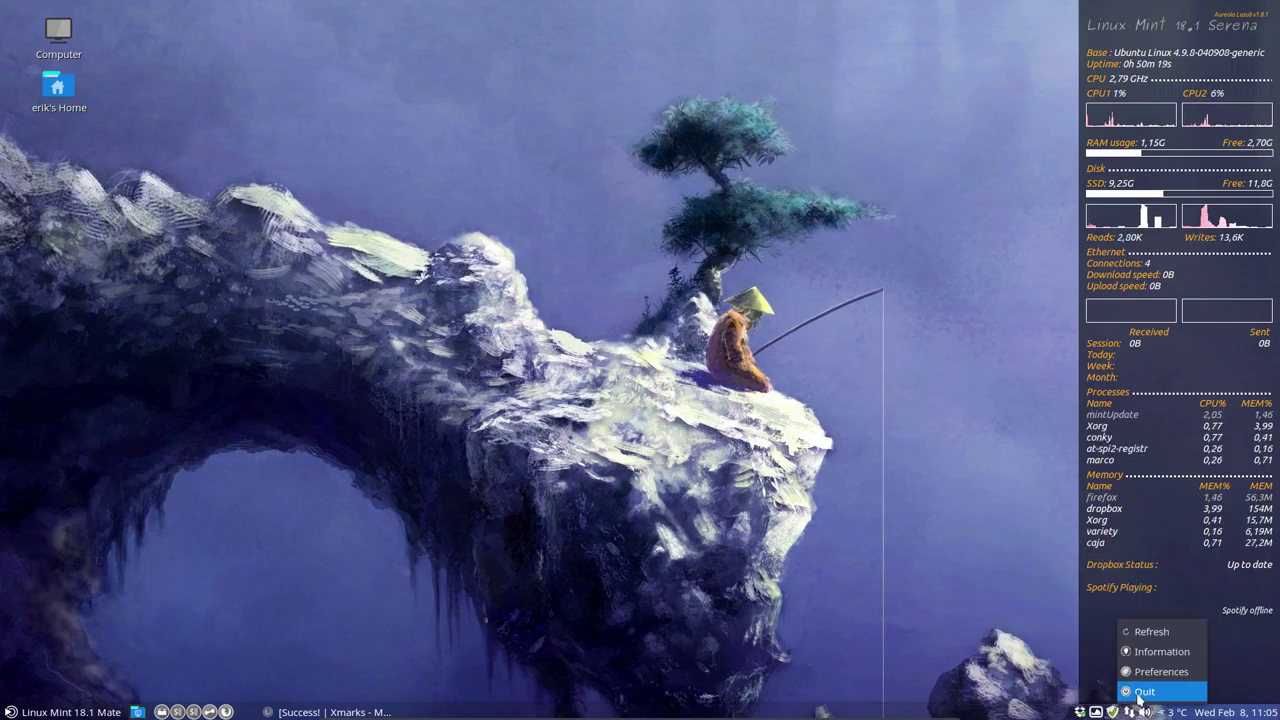
left_click(1141, 692)
Search 'upd' in the menu, run Update Manager, and close it.
key("super")
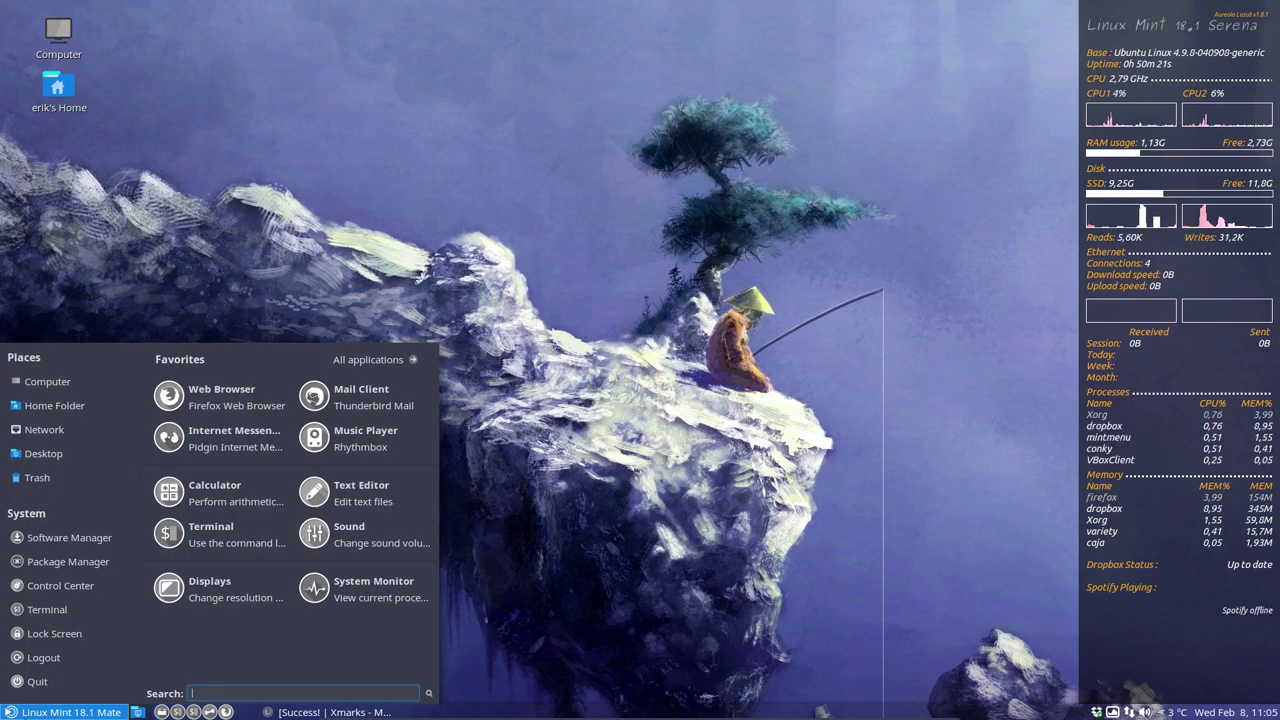
type("upd")
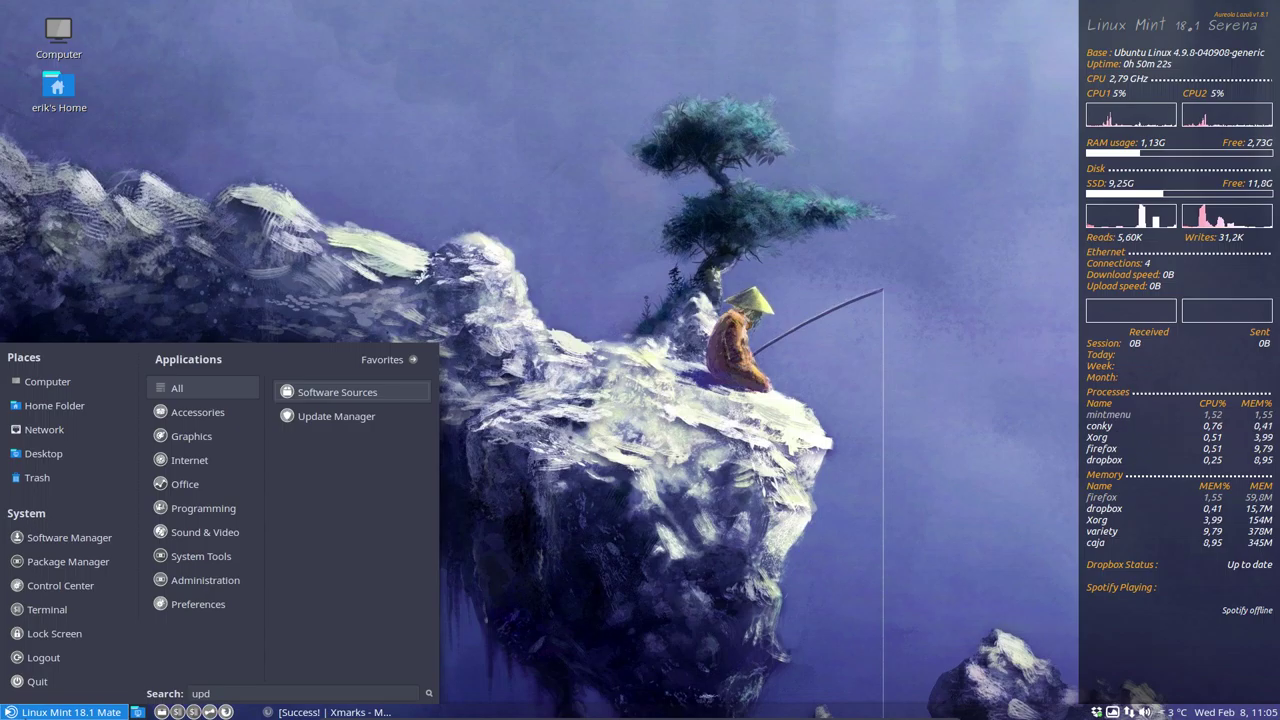
key("Down")
key("Return")
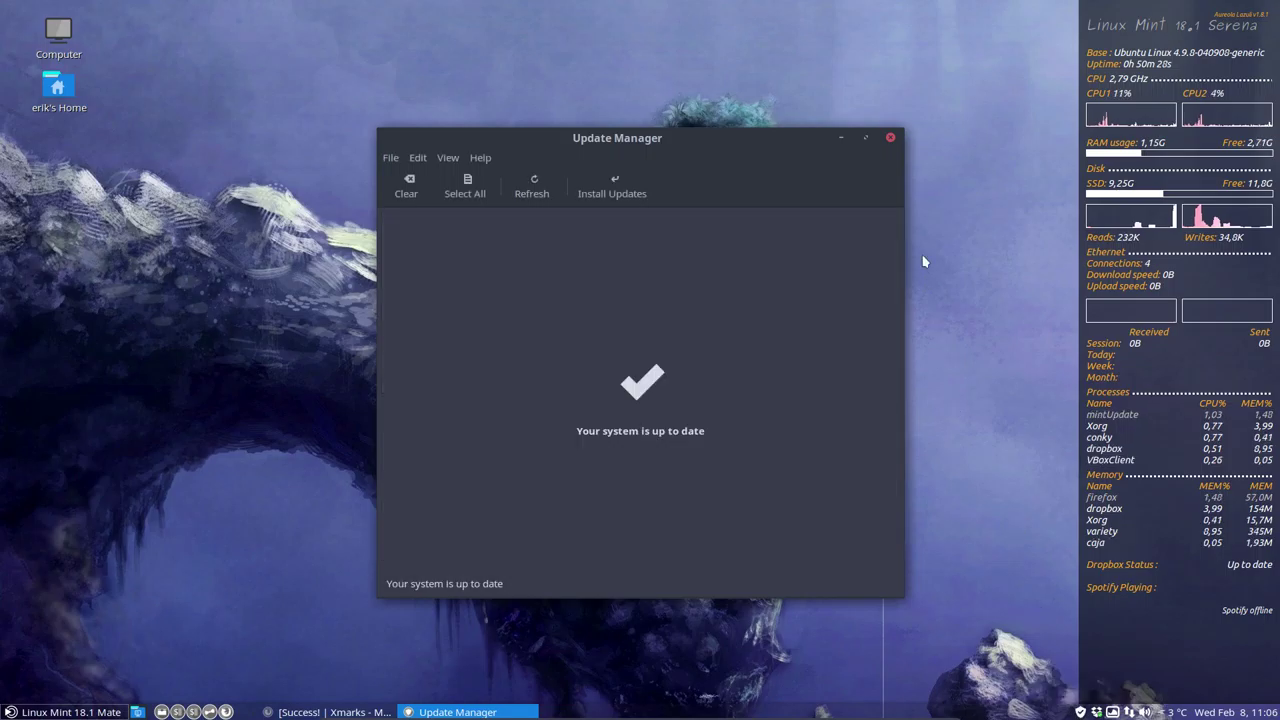
left_click(890, 140)
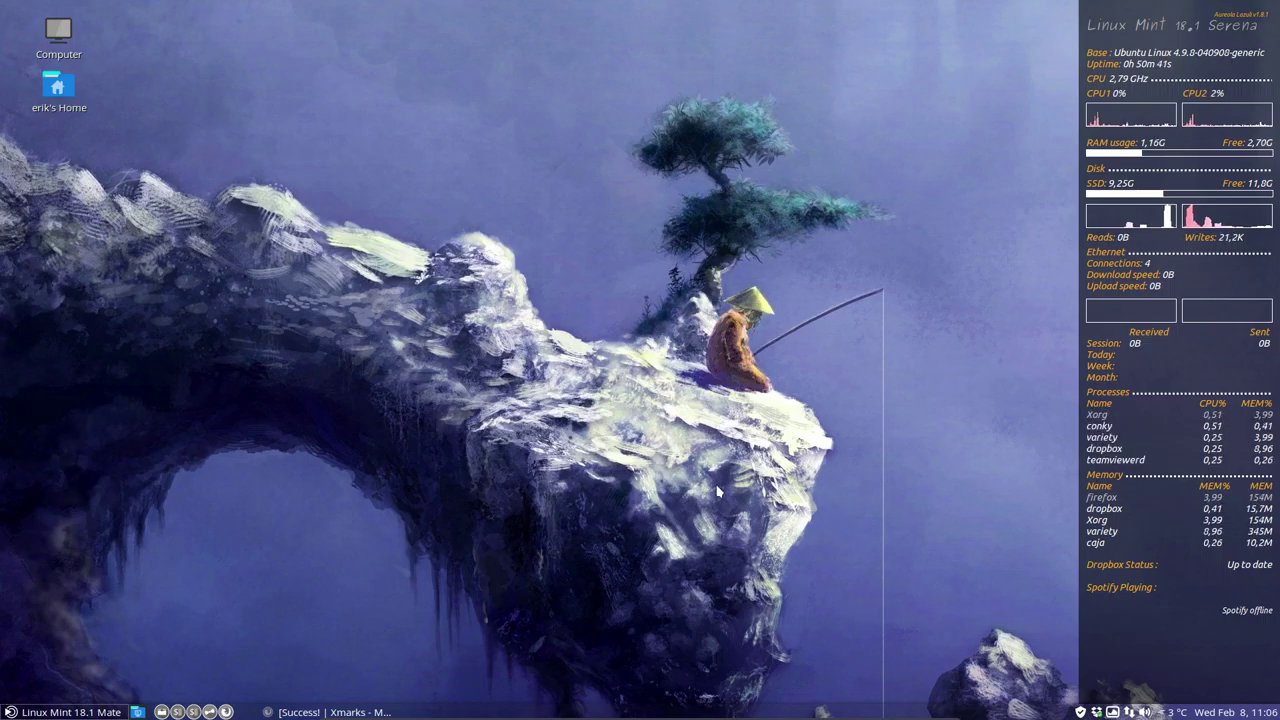
right_click(700, 714)
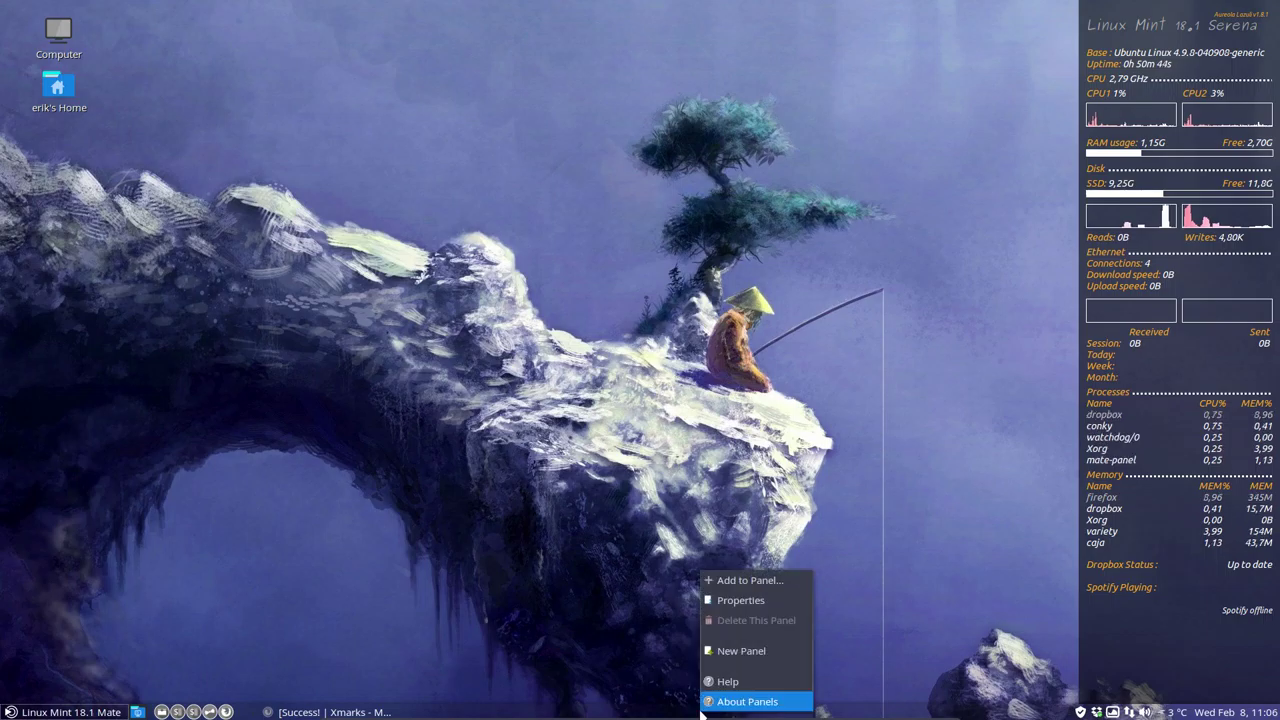
left_click(781, 585)
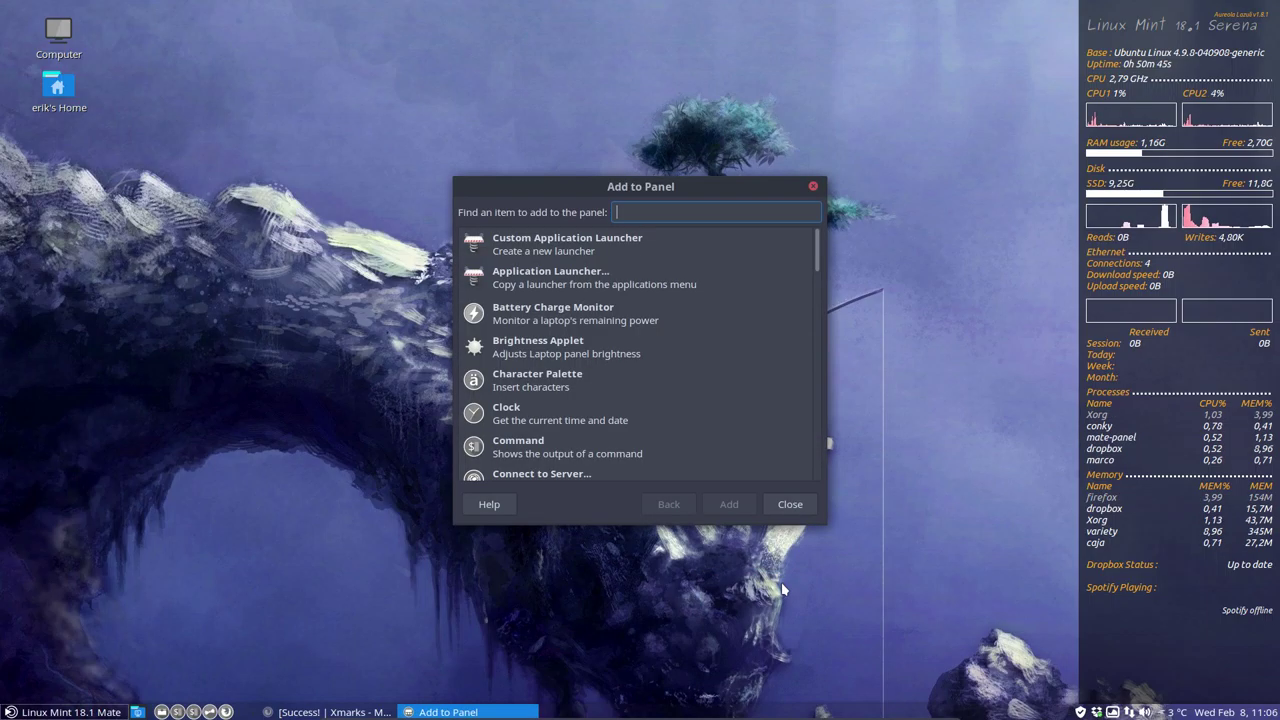
left_click(557, 252)
left_click(548, 283)
left_click(548, 318)
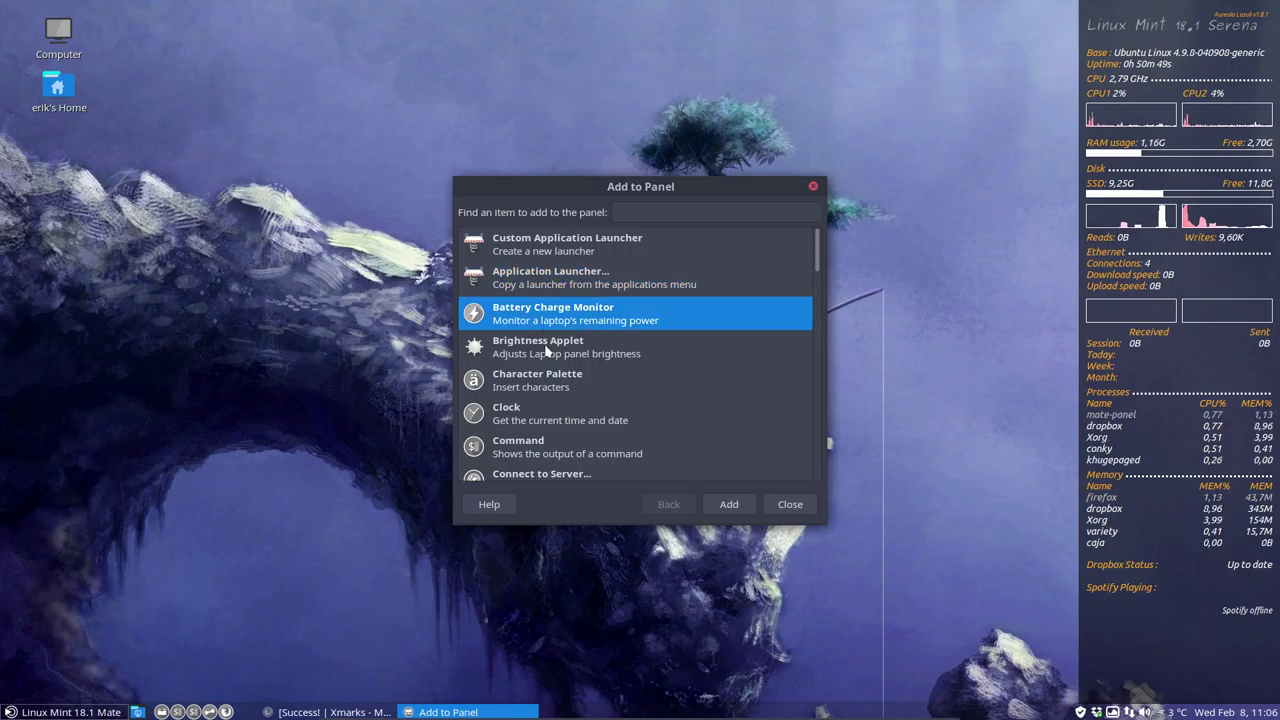
left_click(548, 352)
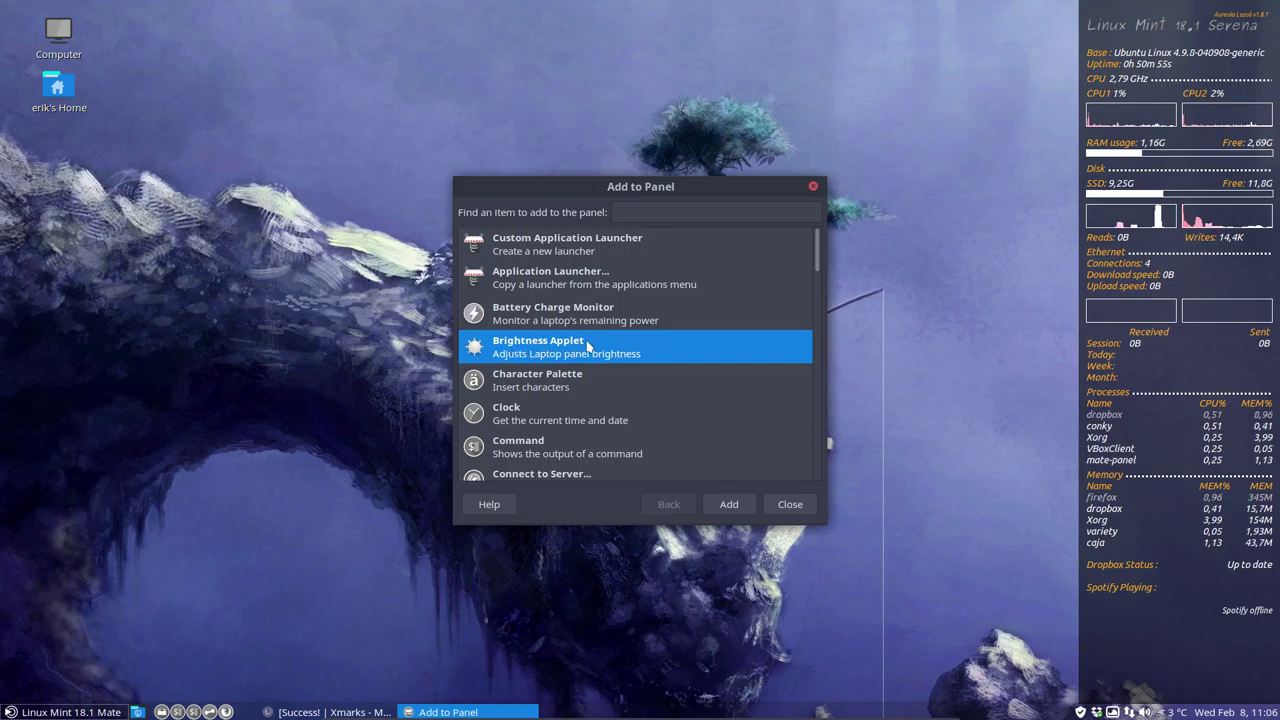
left_click(526, 318)
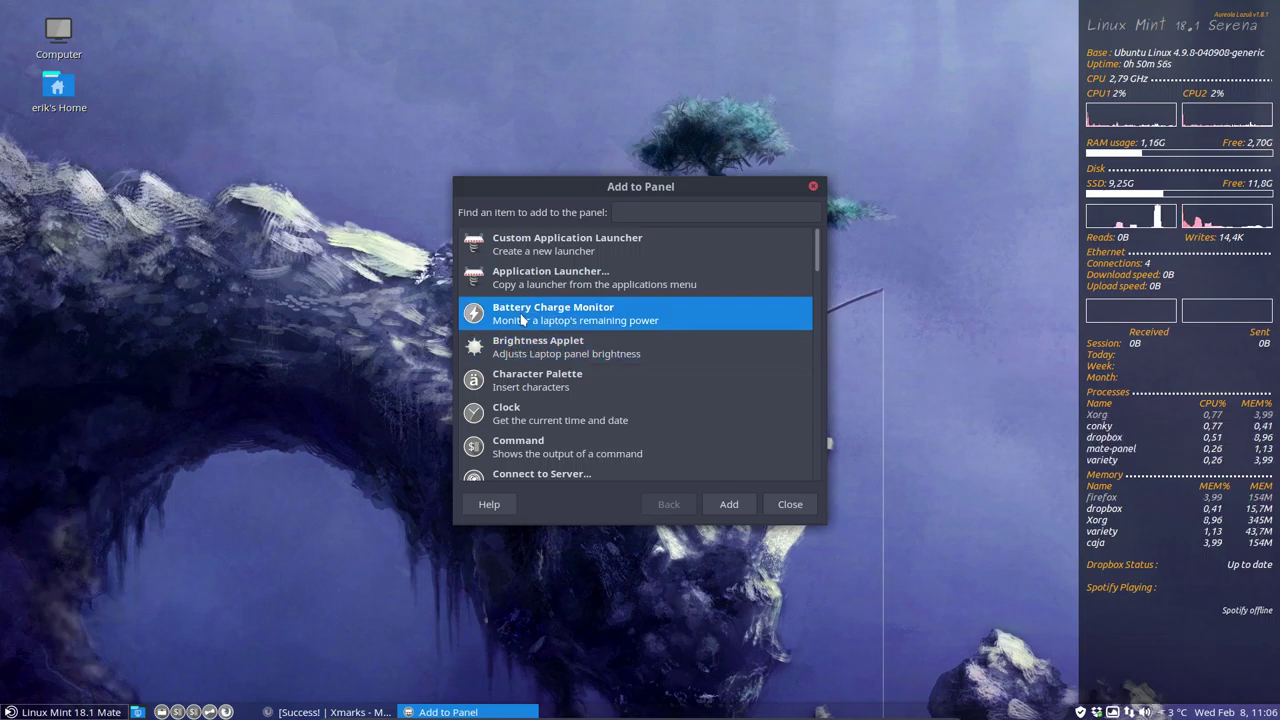
left_click(588, 357)
left_click(597, 388)
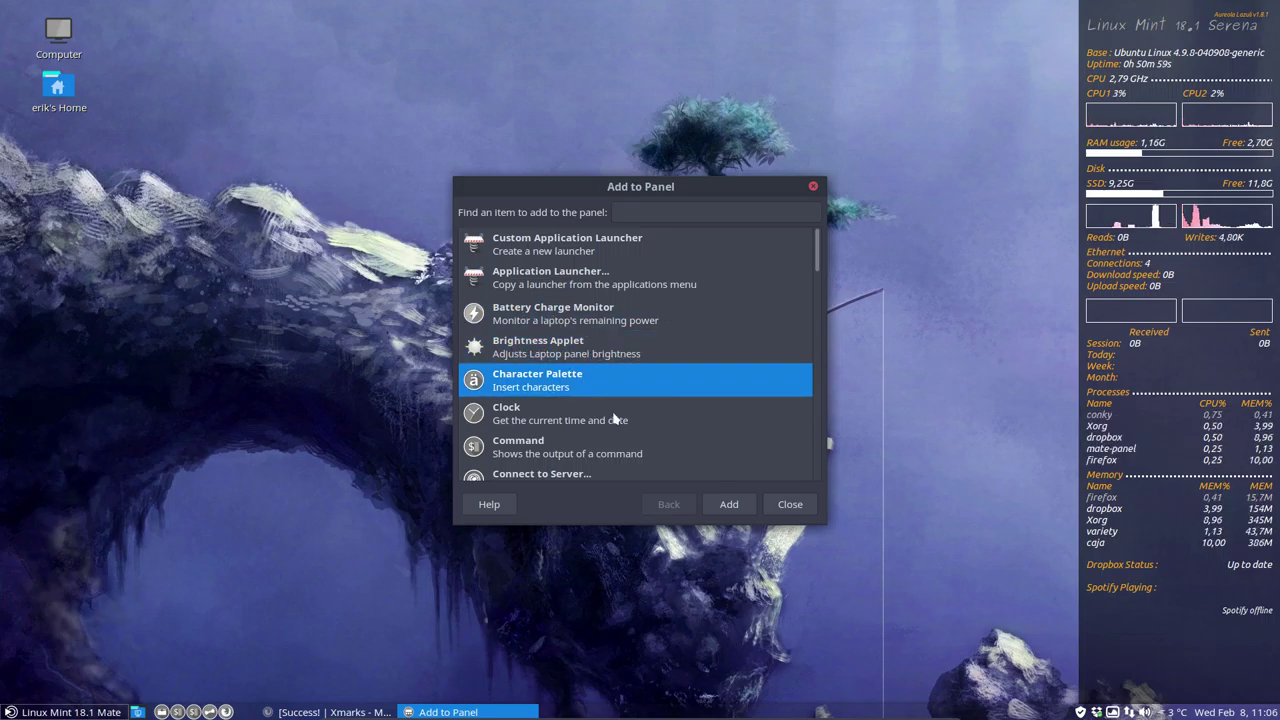
left_click(560, 426)
scroll(565, 435, "down", 4)
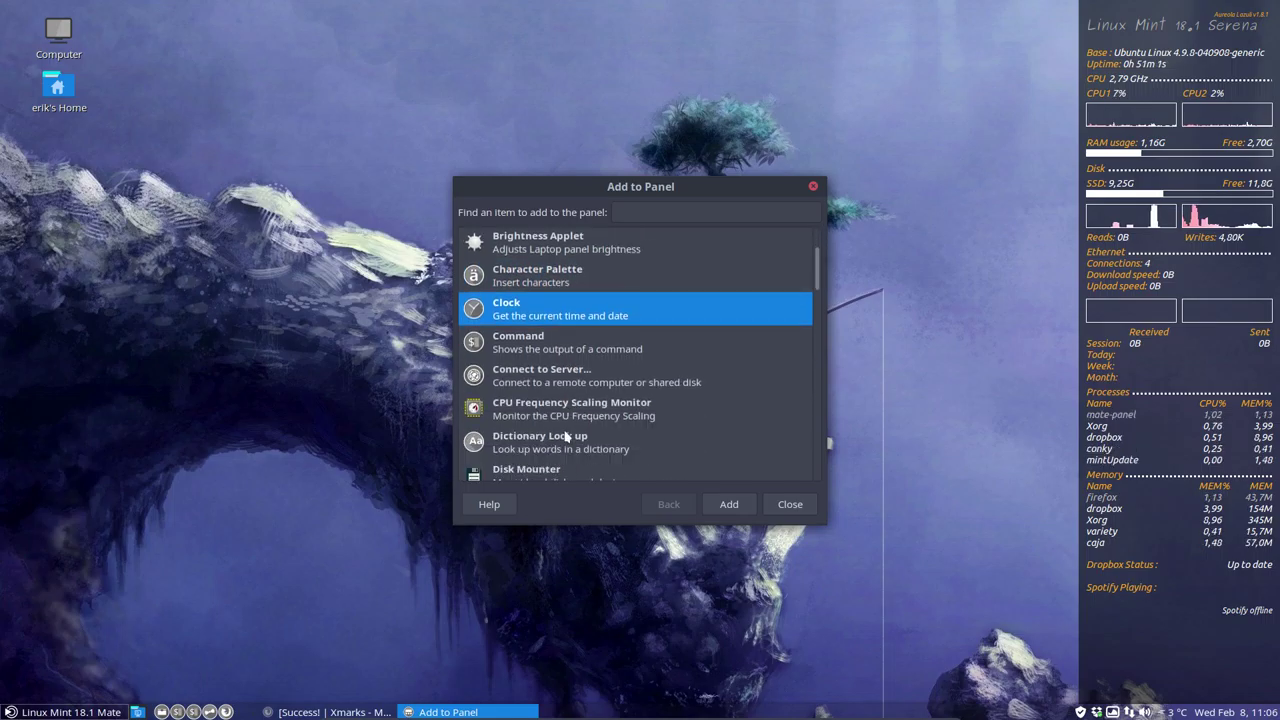
left_click(627, 385)
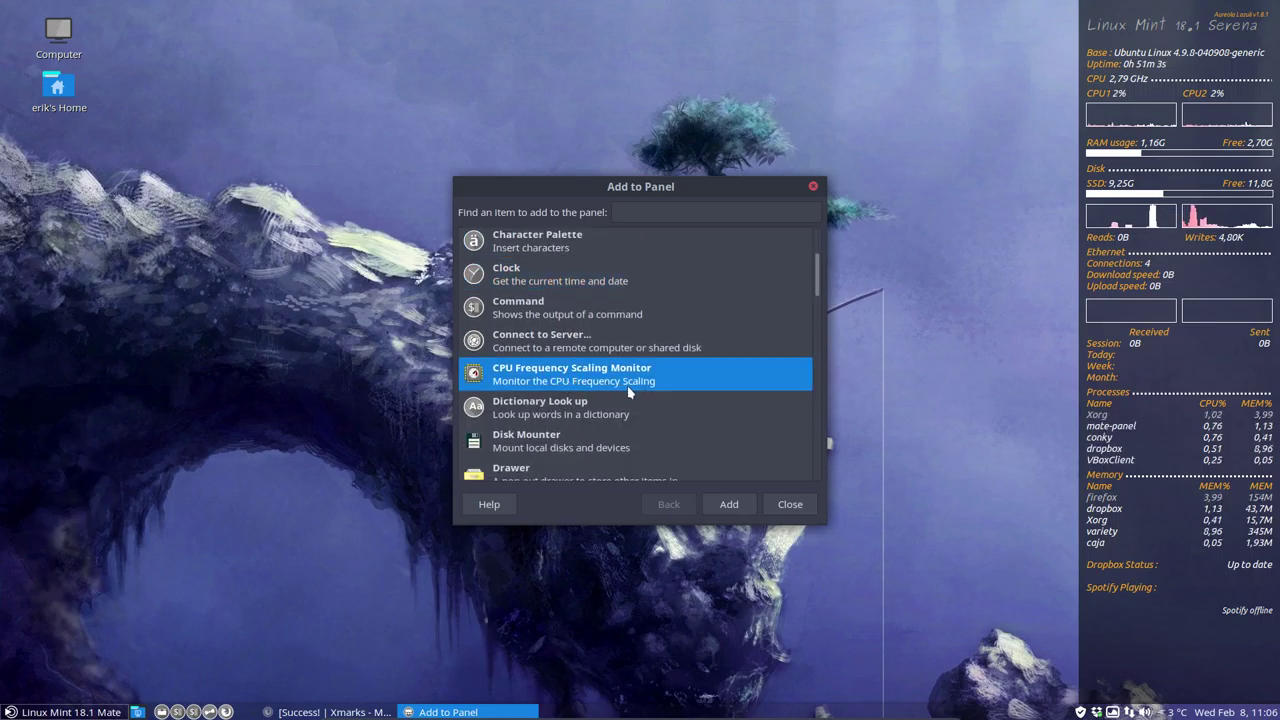
left_click(557, 410)
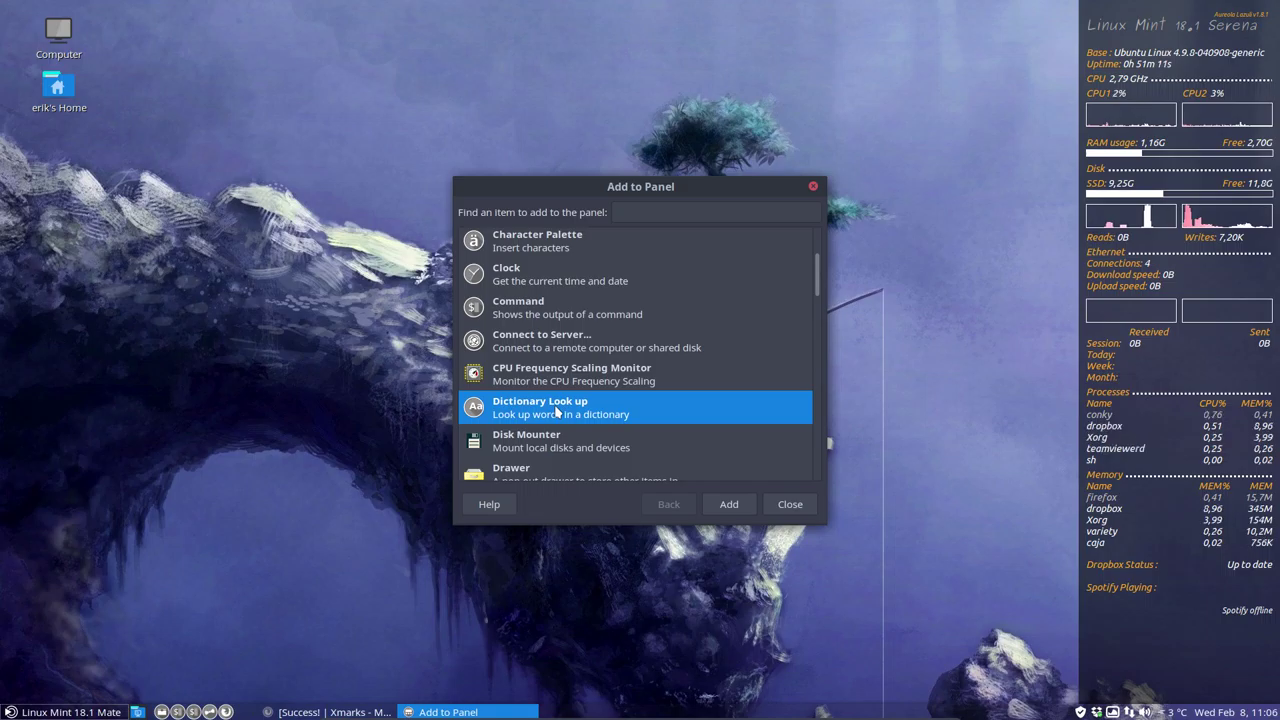
left_click(547, 444)
scroll(545, 452, "down", 3)
scroll(545, 458, "down", 1)
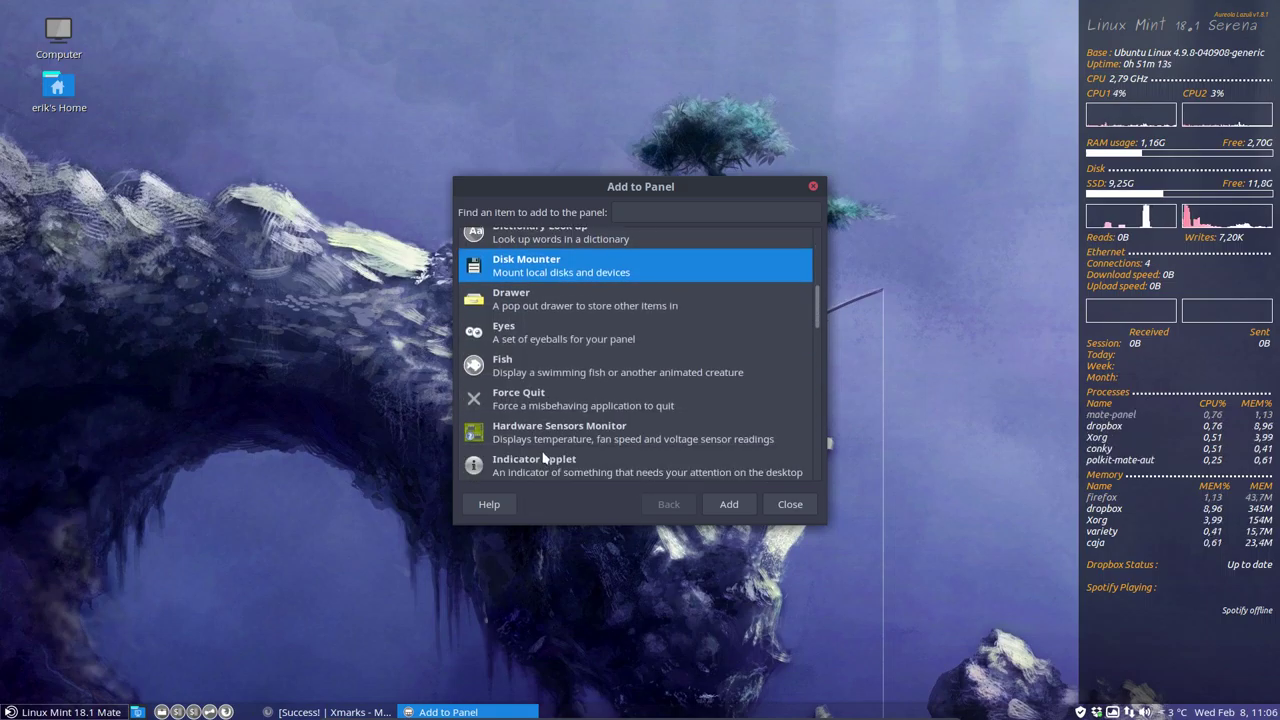
left_click(512, 341)
left_click(566, 372)
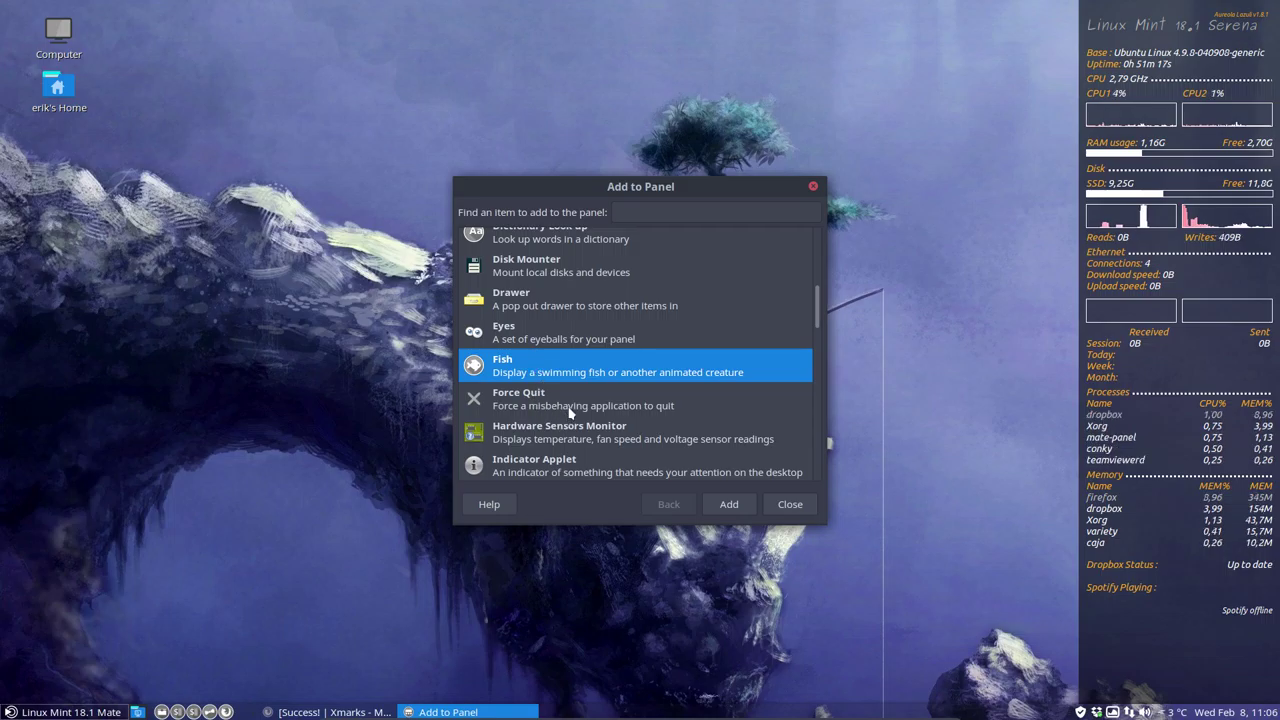
left_click(562, 410)
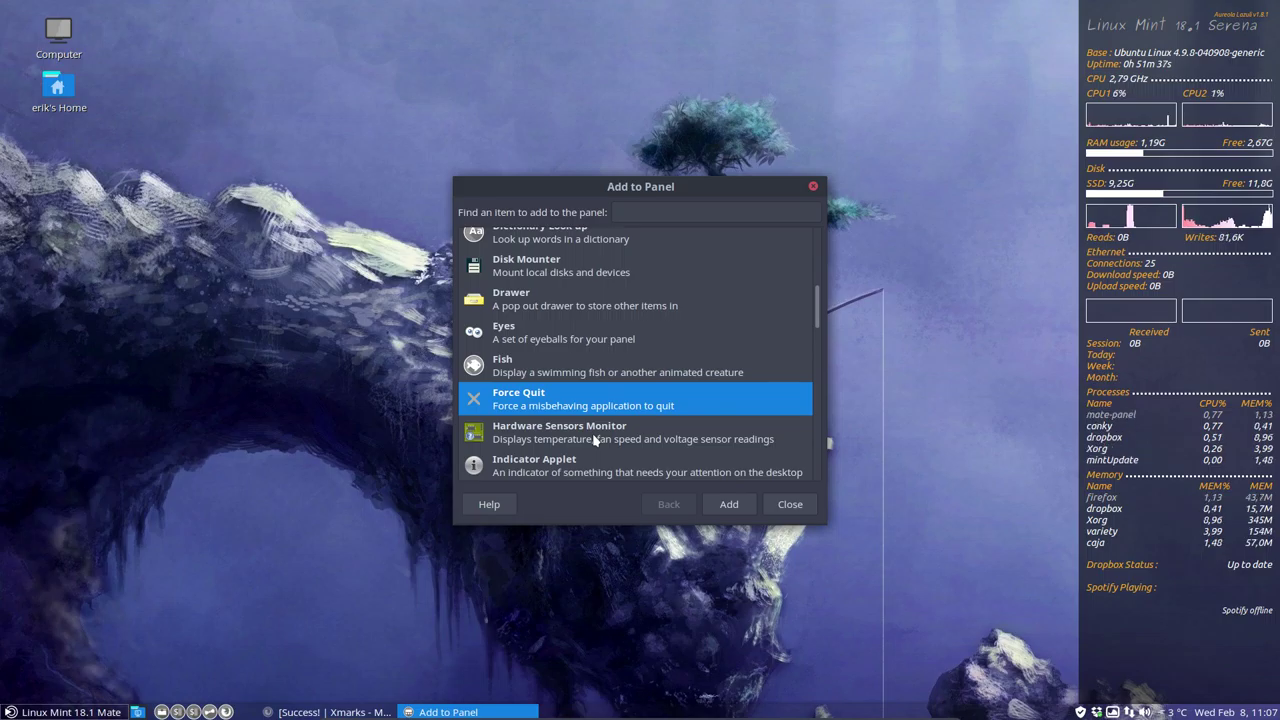
scroll(603, 398, "down", 2)
left_click(615, 366)
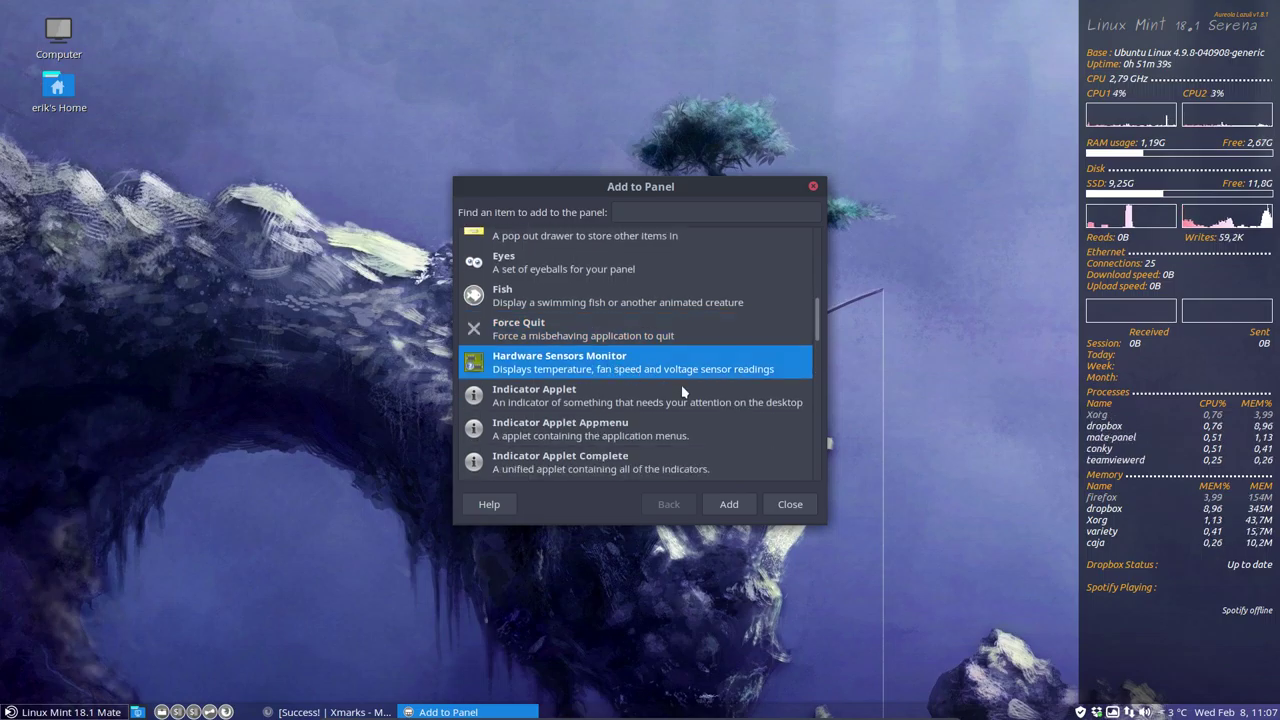
left_click(569, 400)
scroll(570, 430, "down", 8)
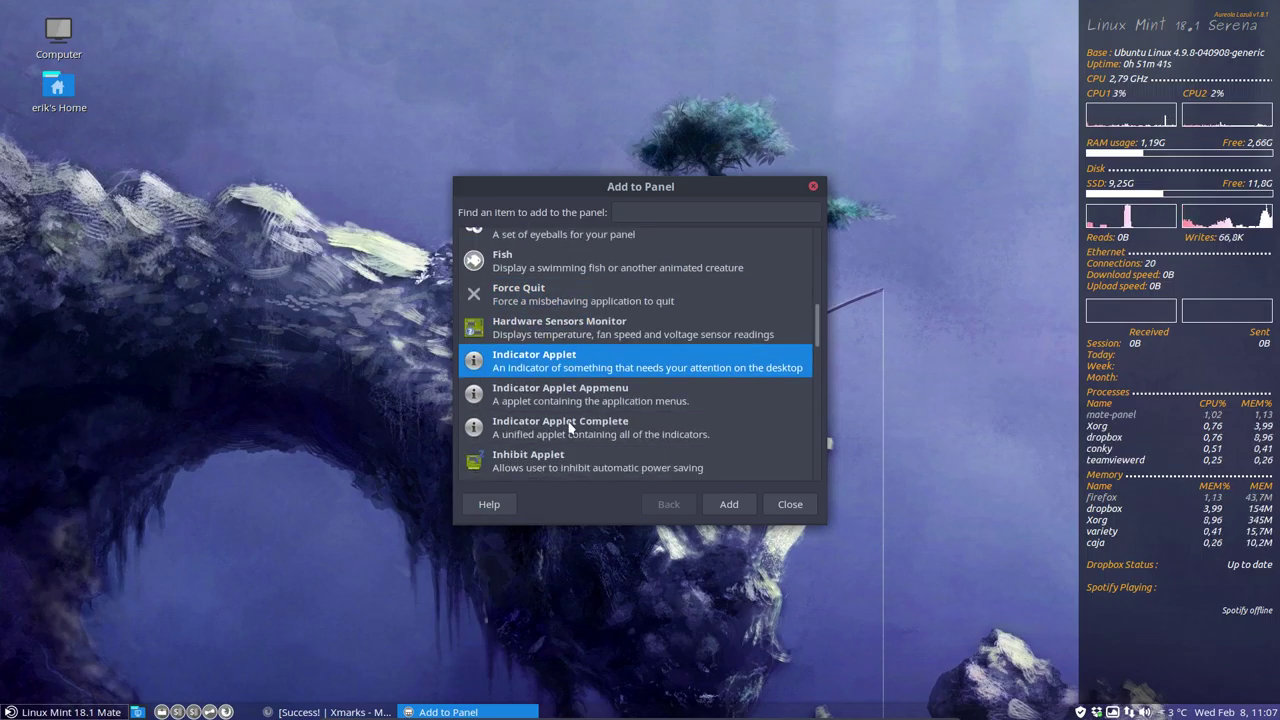
scroll(569, 432, "down", 1)
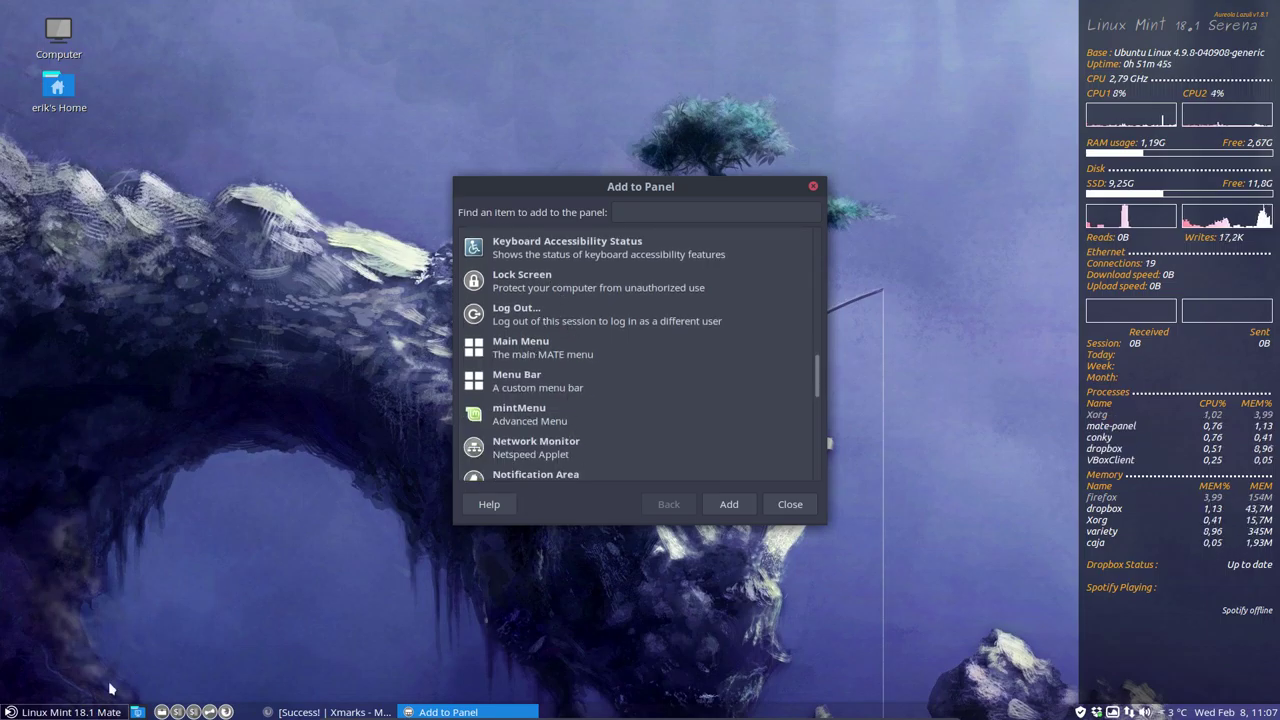
left_click(70, 712)
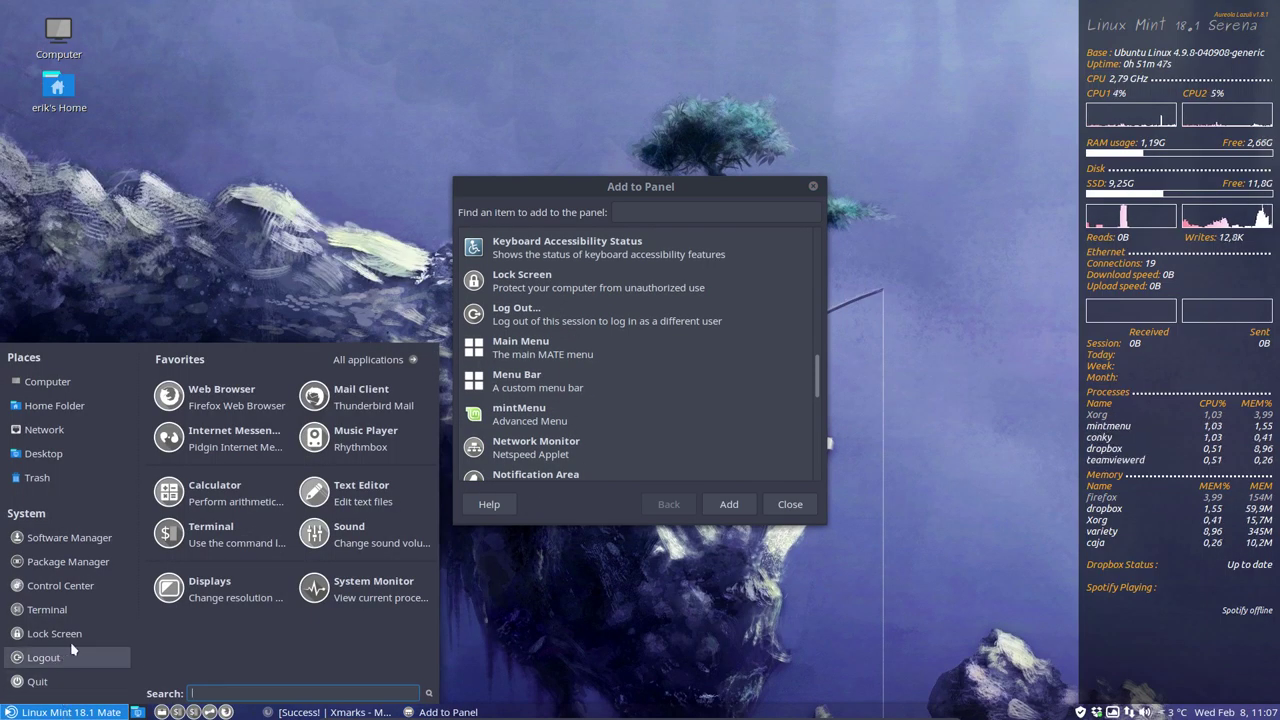
left_click(530, 356)
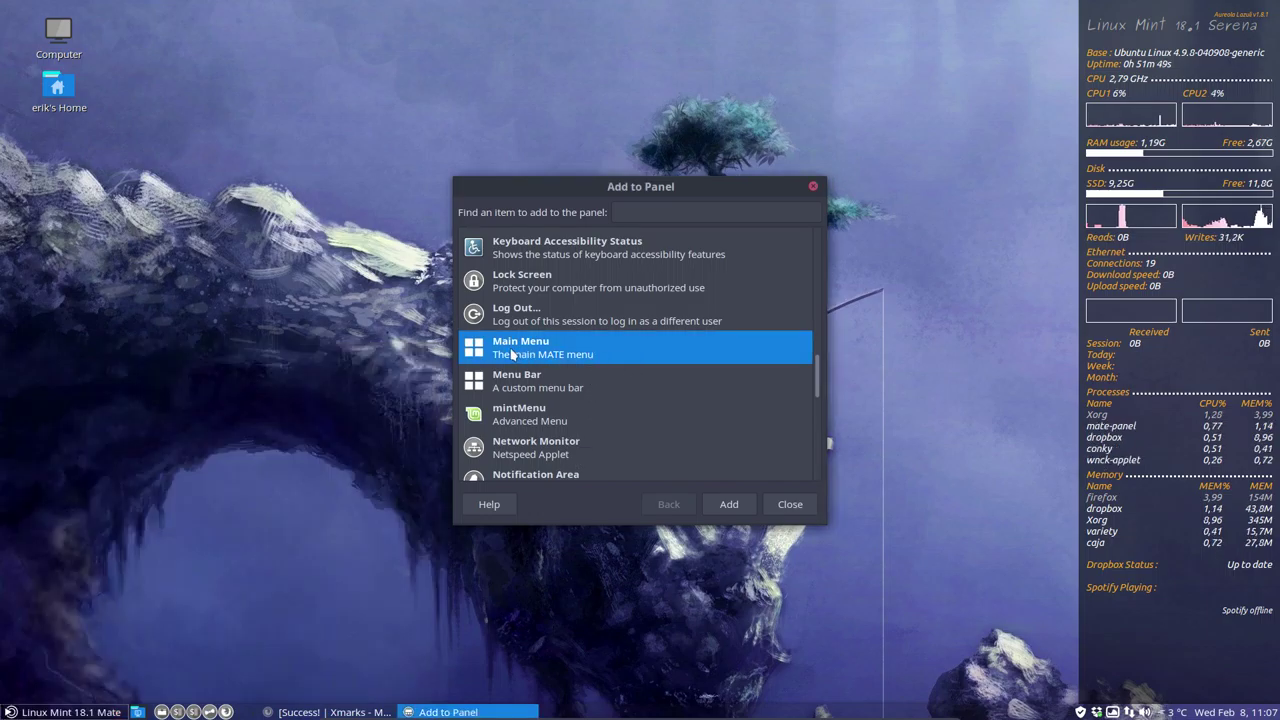
left_click(65, 712)
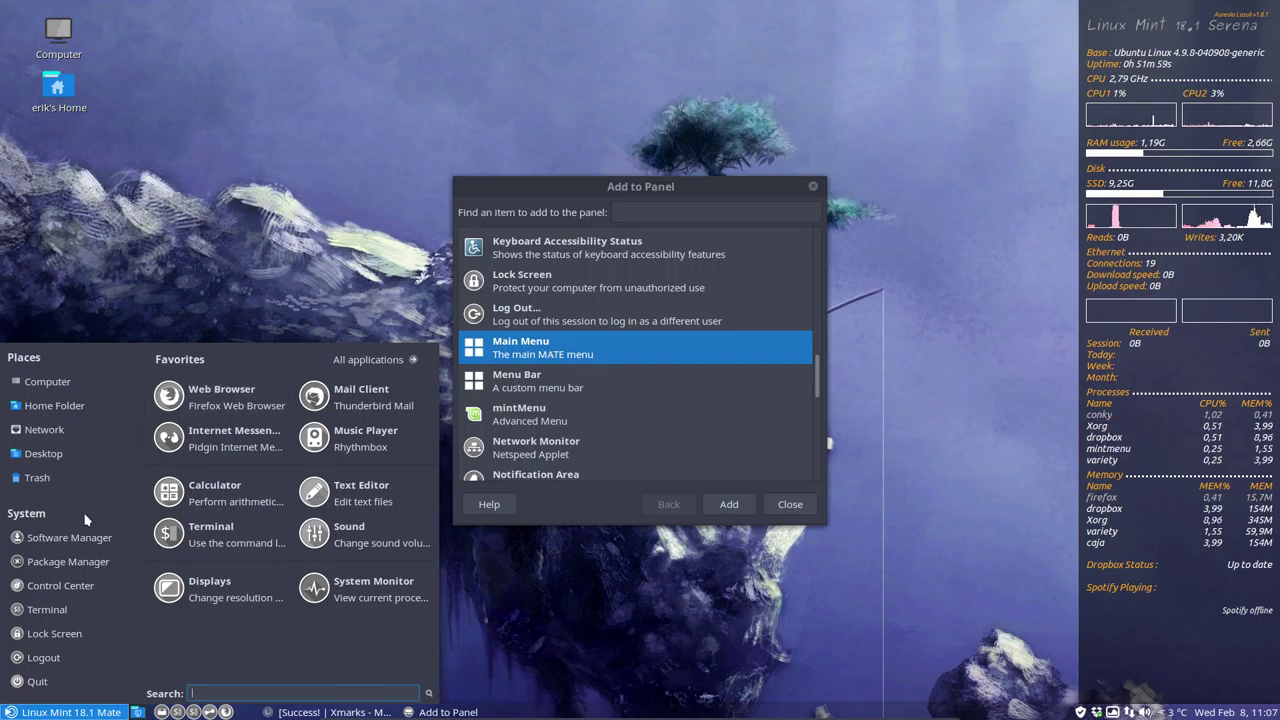
left_click(585, 390)
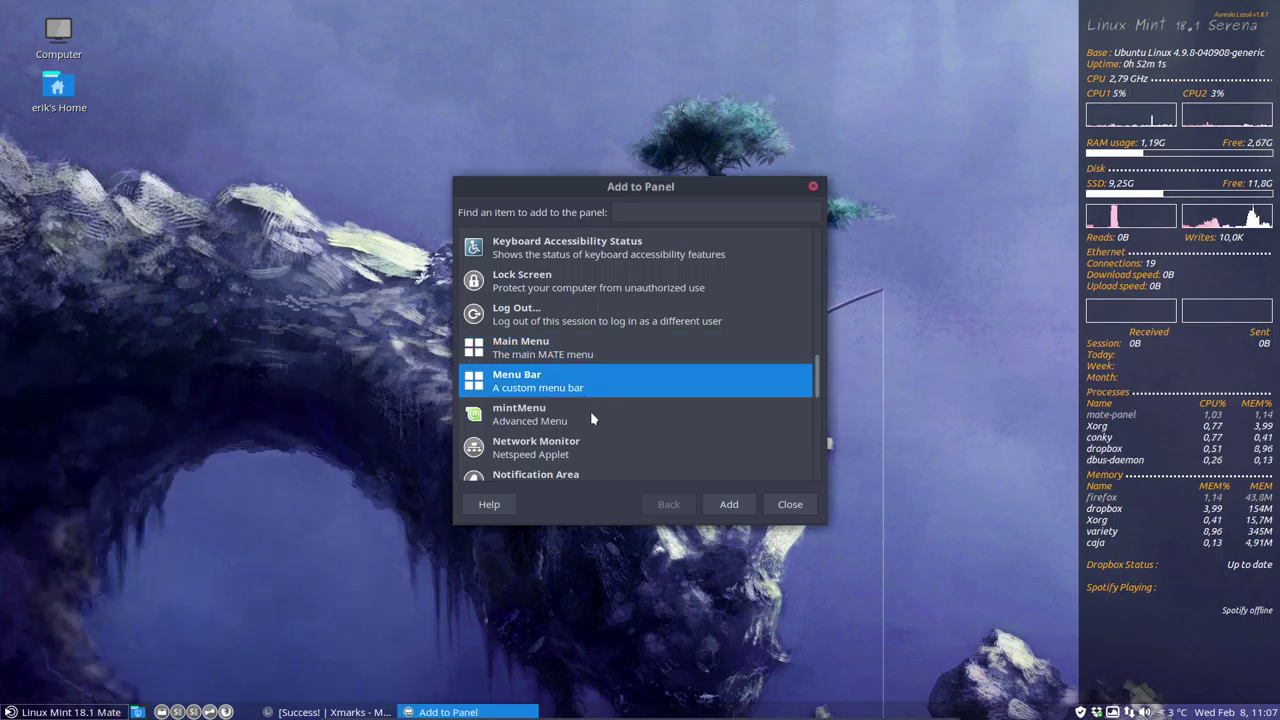
left_click(564, 411)
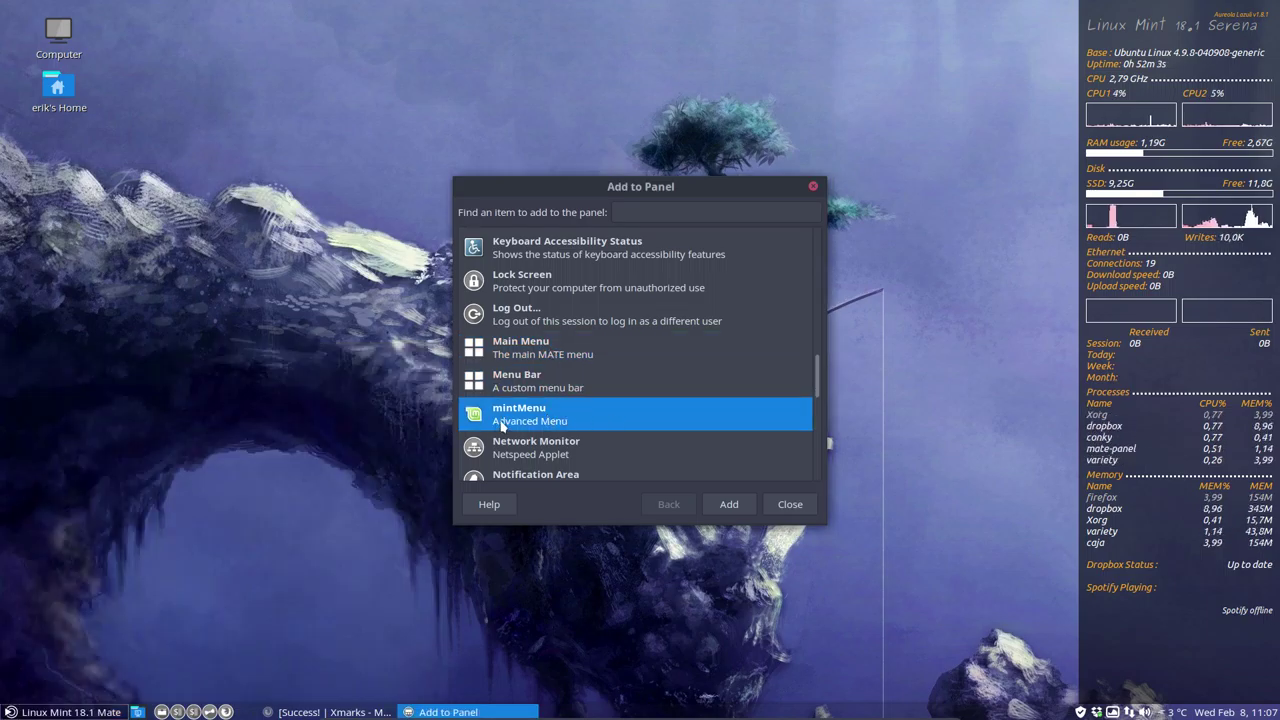
left_click(75, 711)
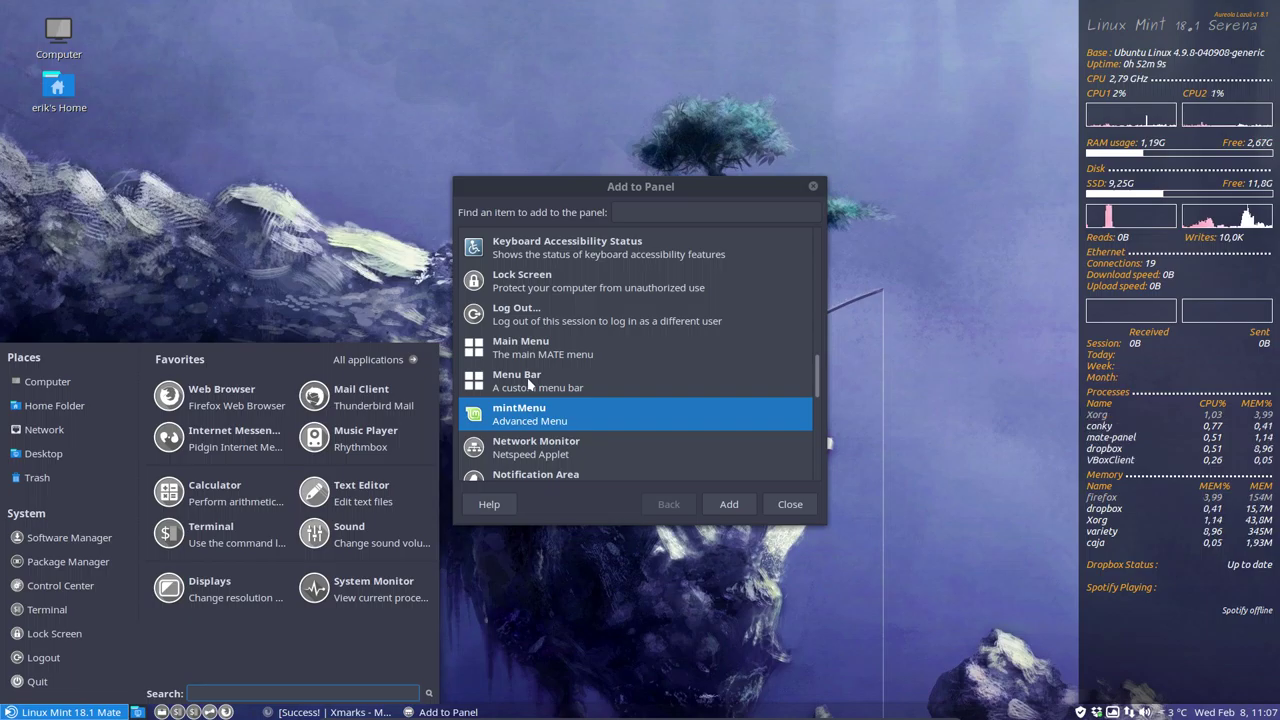
left_click(538, 425)
left_click(540, 360)
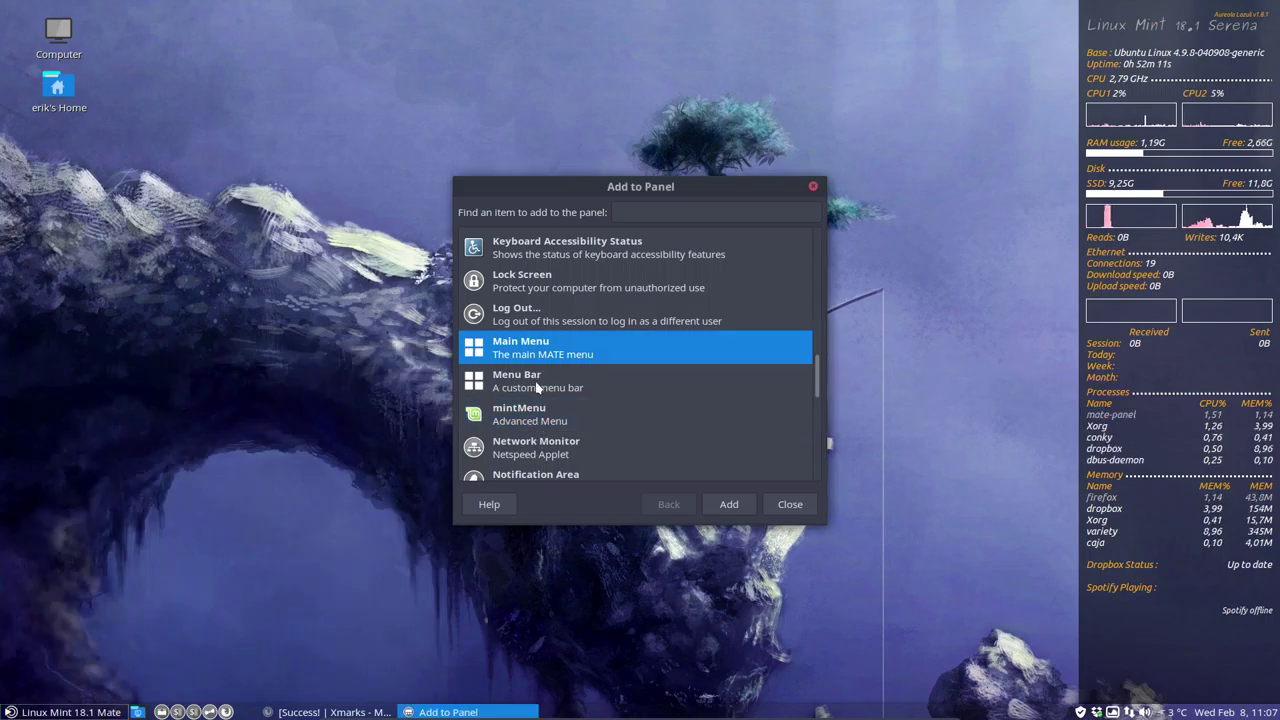
left_click(540, 385)
left_click(538, 408)
left_click(598, 445)
Add the Network Monitor (netspeed) applet to the bottom panel and move it beside the system tray.
scroll(605, 450, "down", 1)
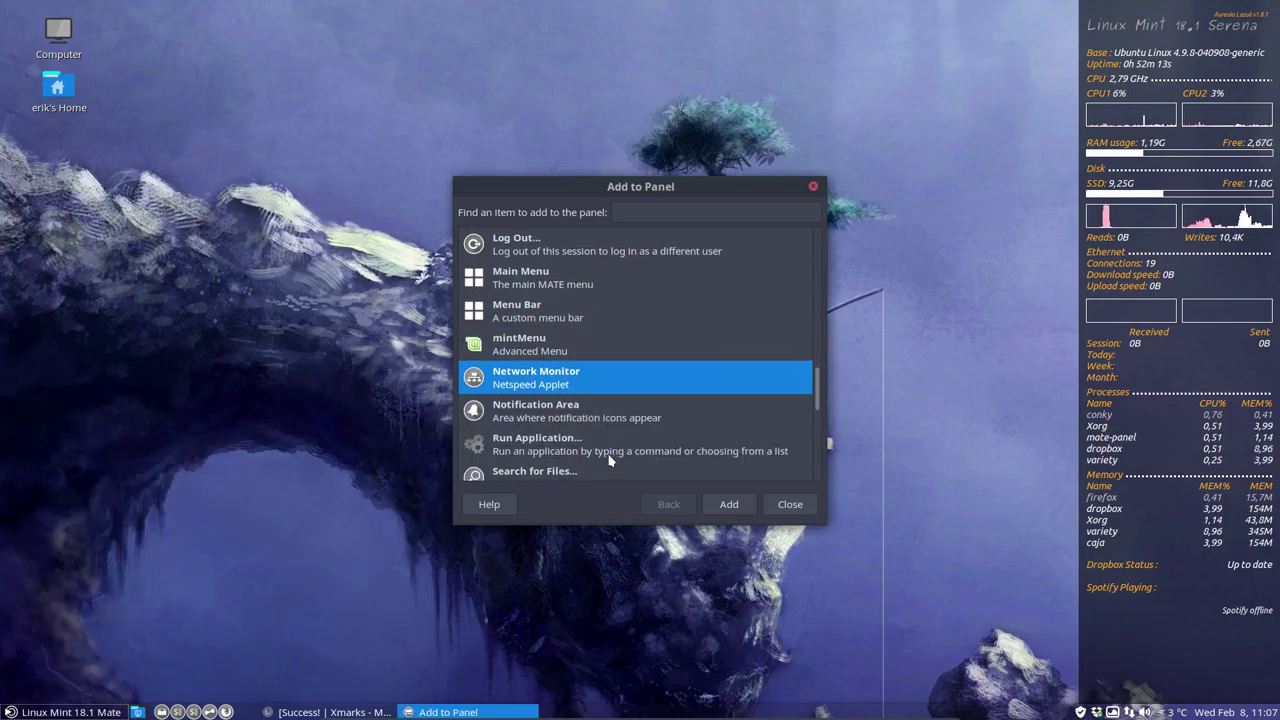
left_click(729, 504)
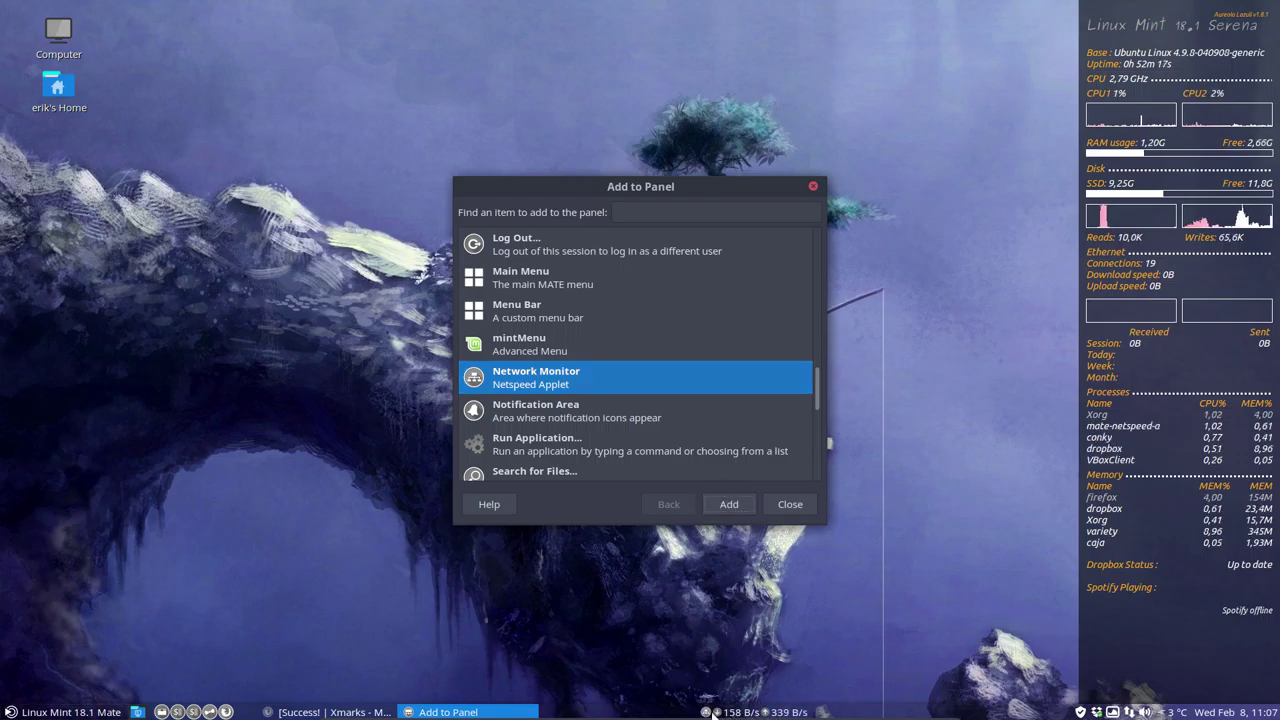
right_click(758, 712)
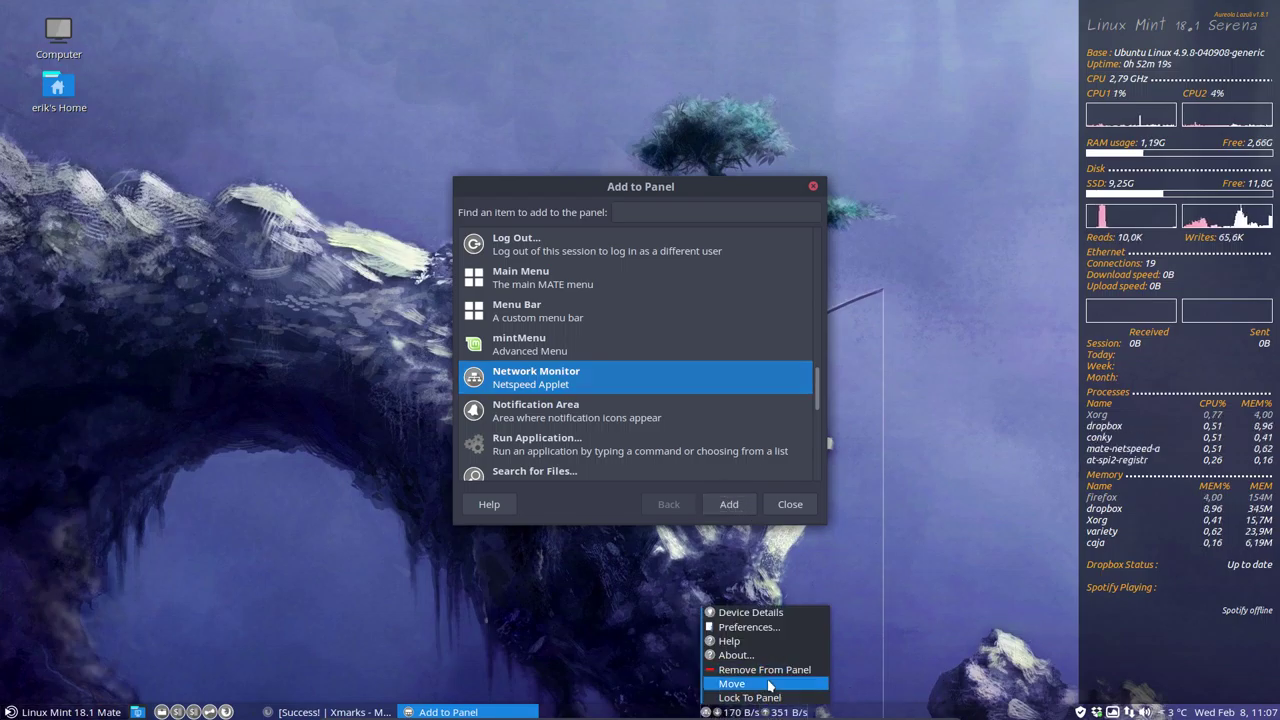
left_click(771, 687)
left_click(1025, 693)
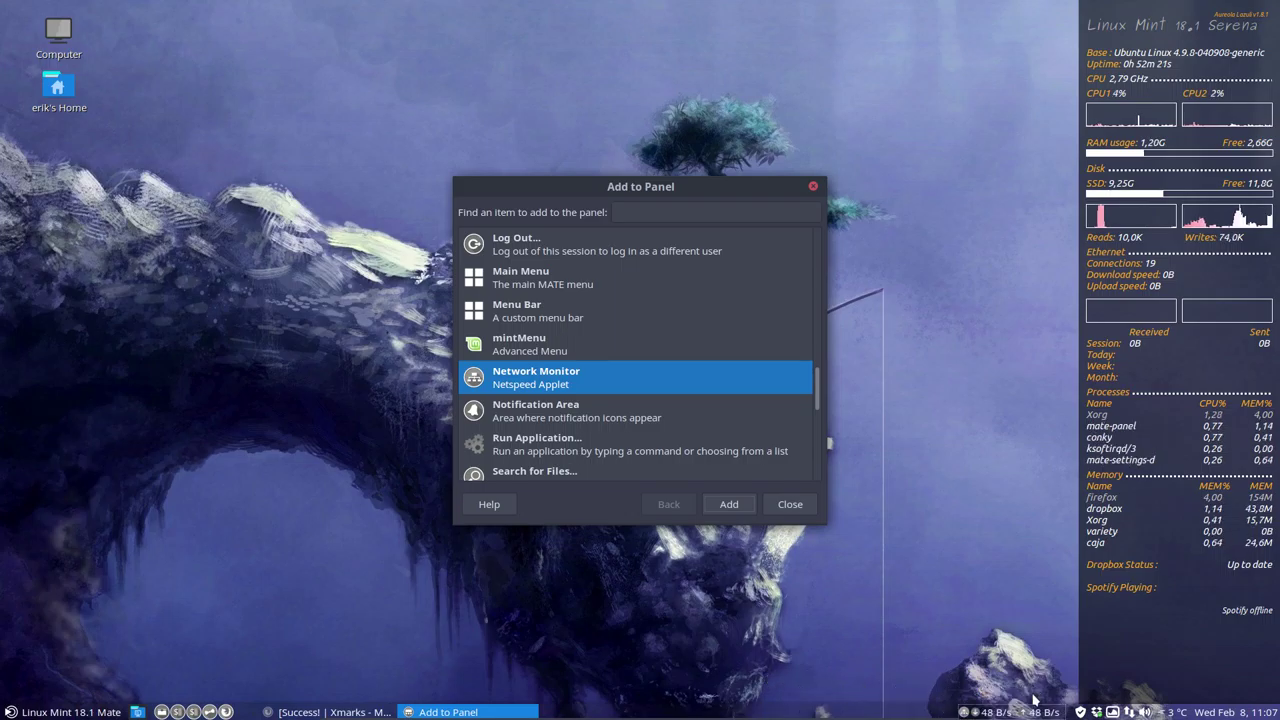
Recheck the netspeed applet's options, then scroll the Add to Panel list down to Window List.
right_click(971, 712)
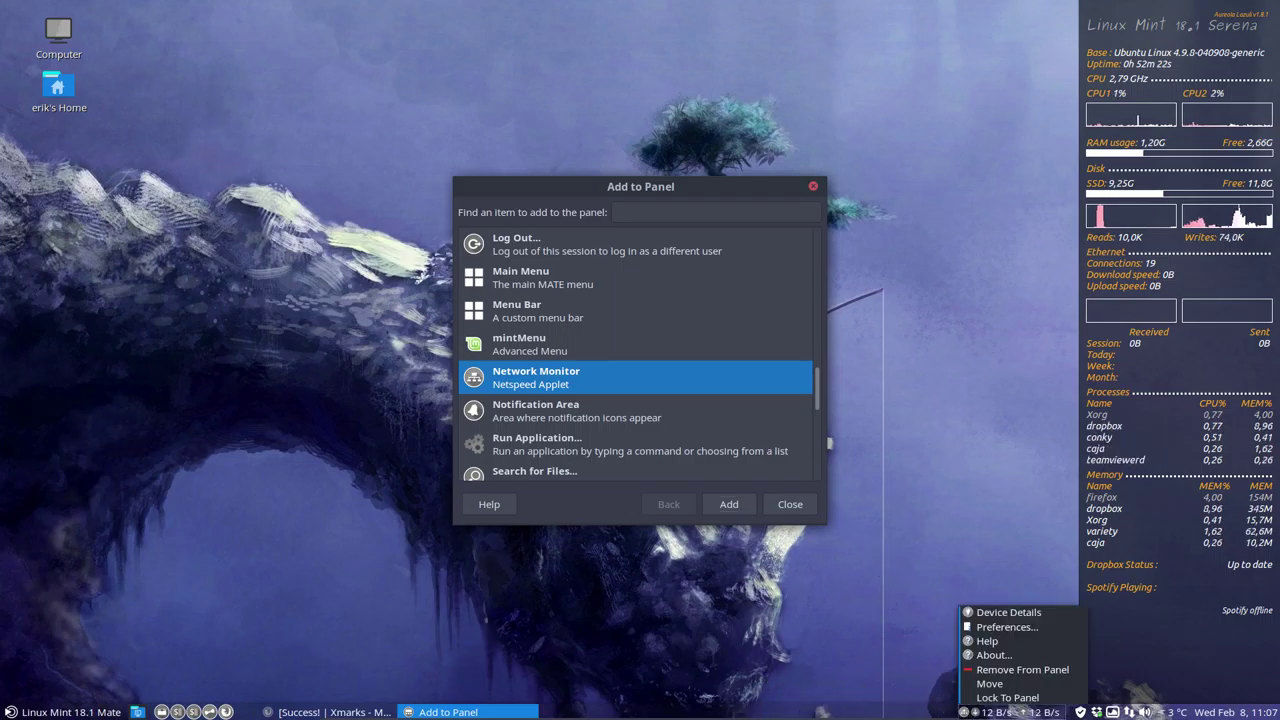
left_click(990, 685)
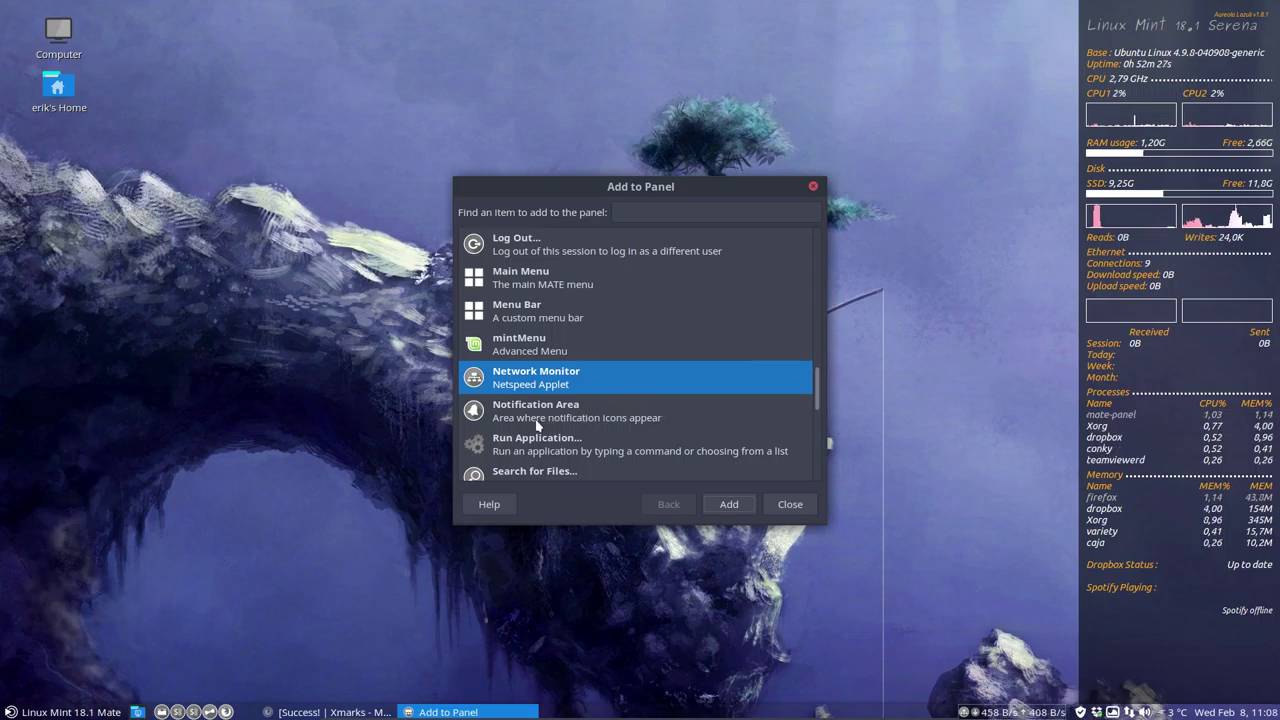
scroll(537, 425, "down", 3)
scroll(537, 425, "down", 2)
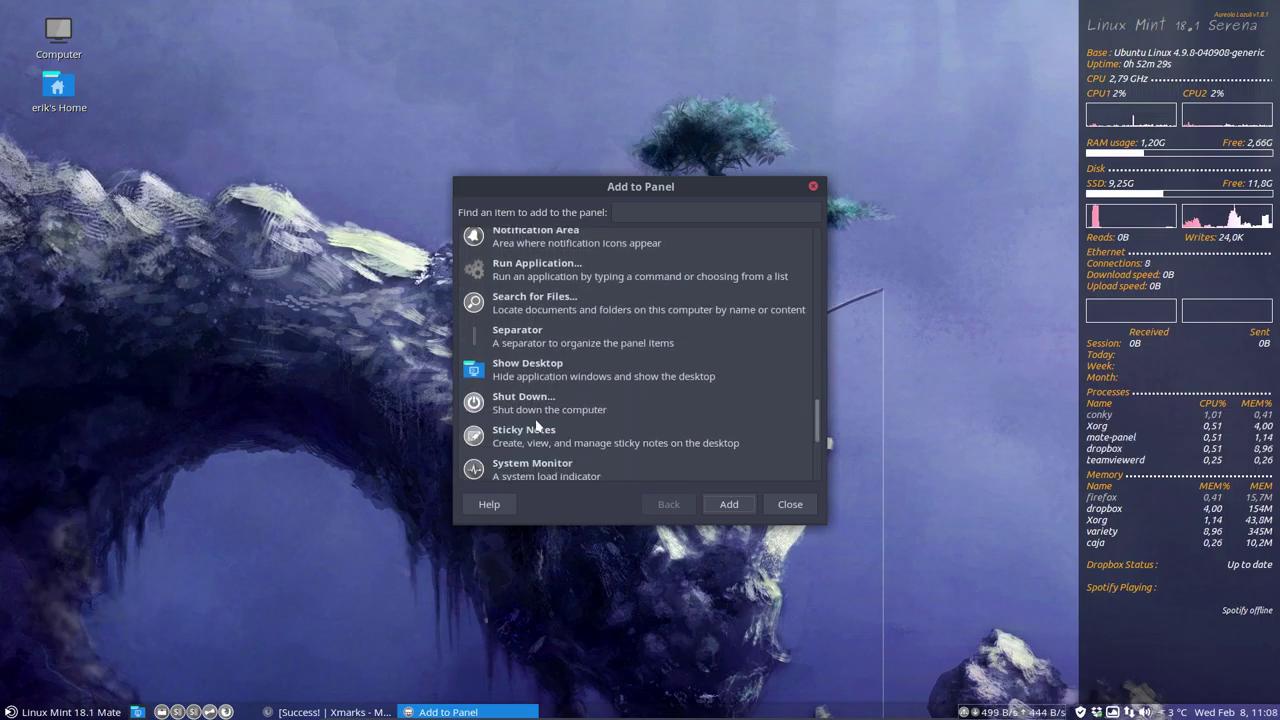
scroll(537, 425, "down", 6)
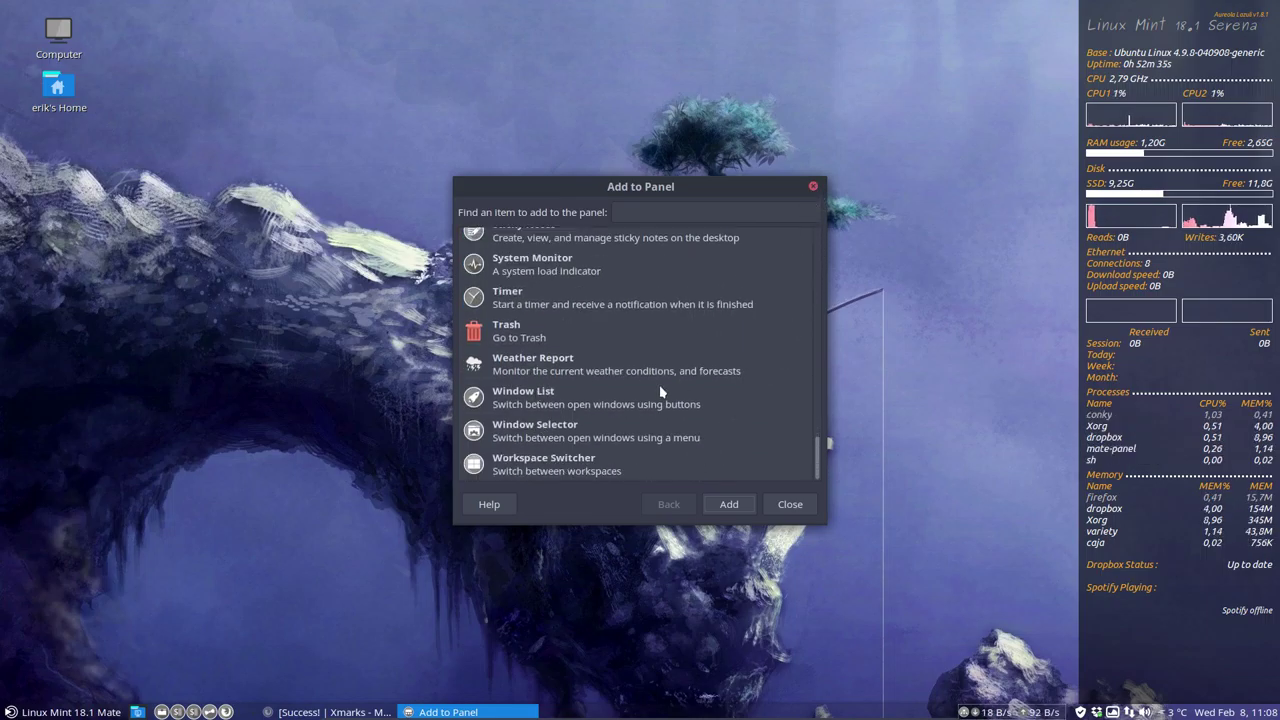
left_click(538, 400)
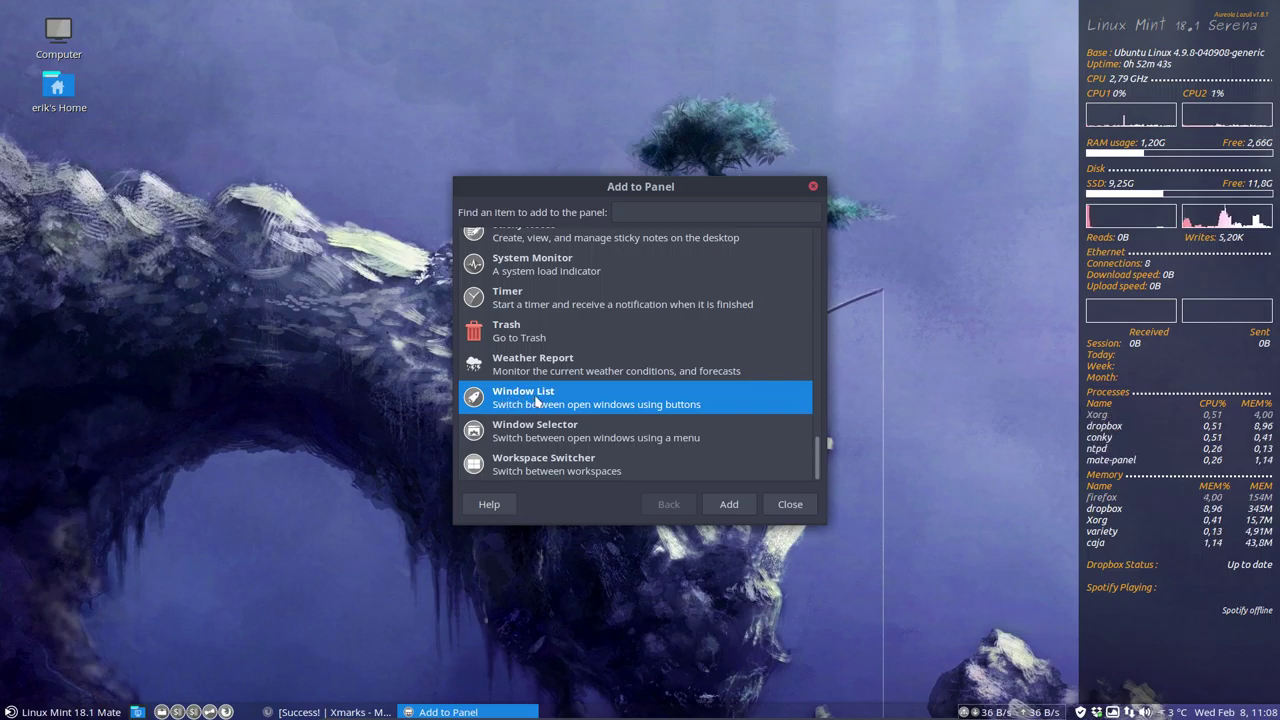
left_click(347, 712)
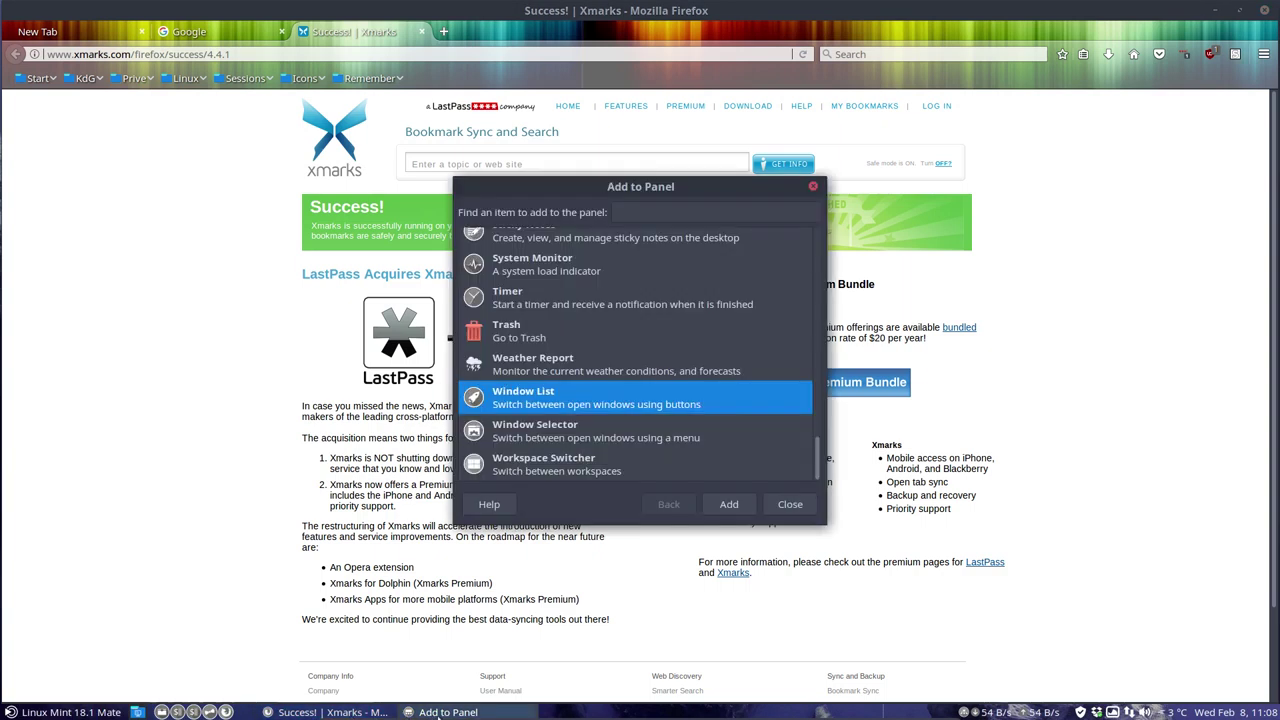
left_click(347, 712)
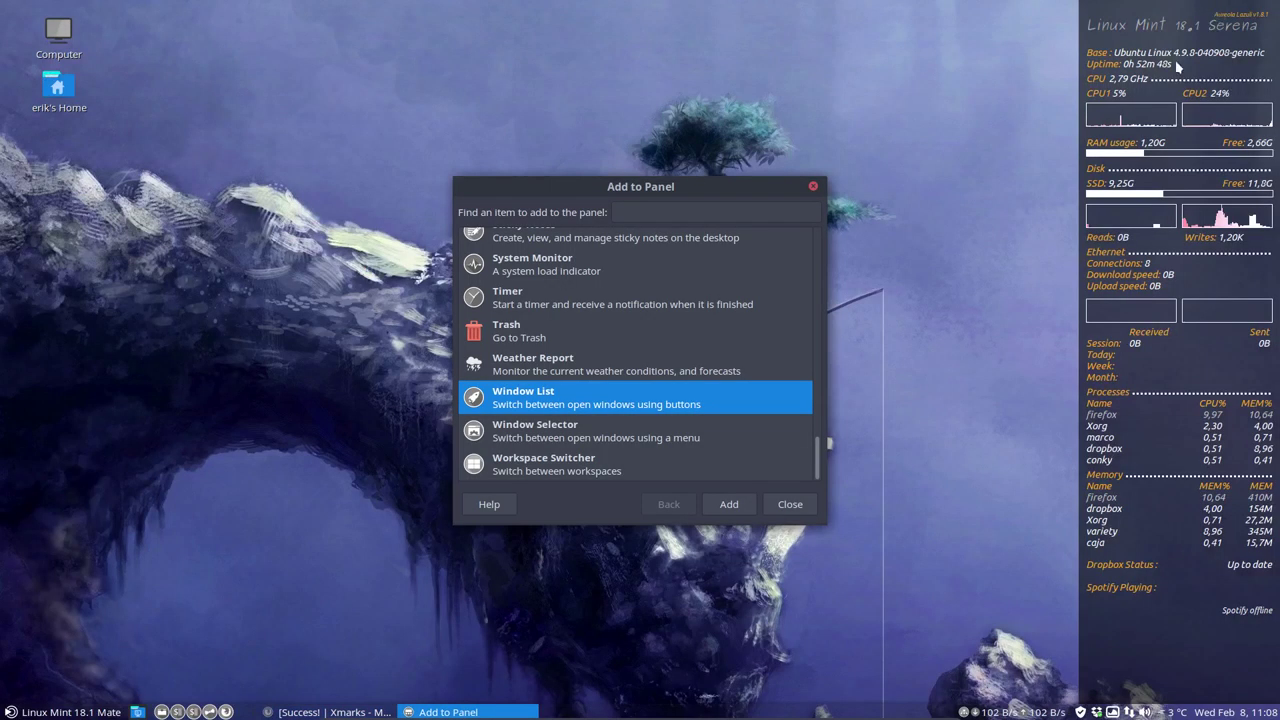
left_click(1215, 10)
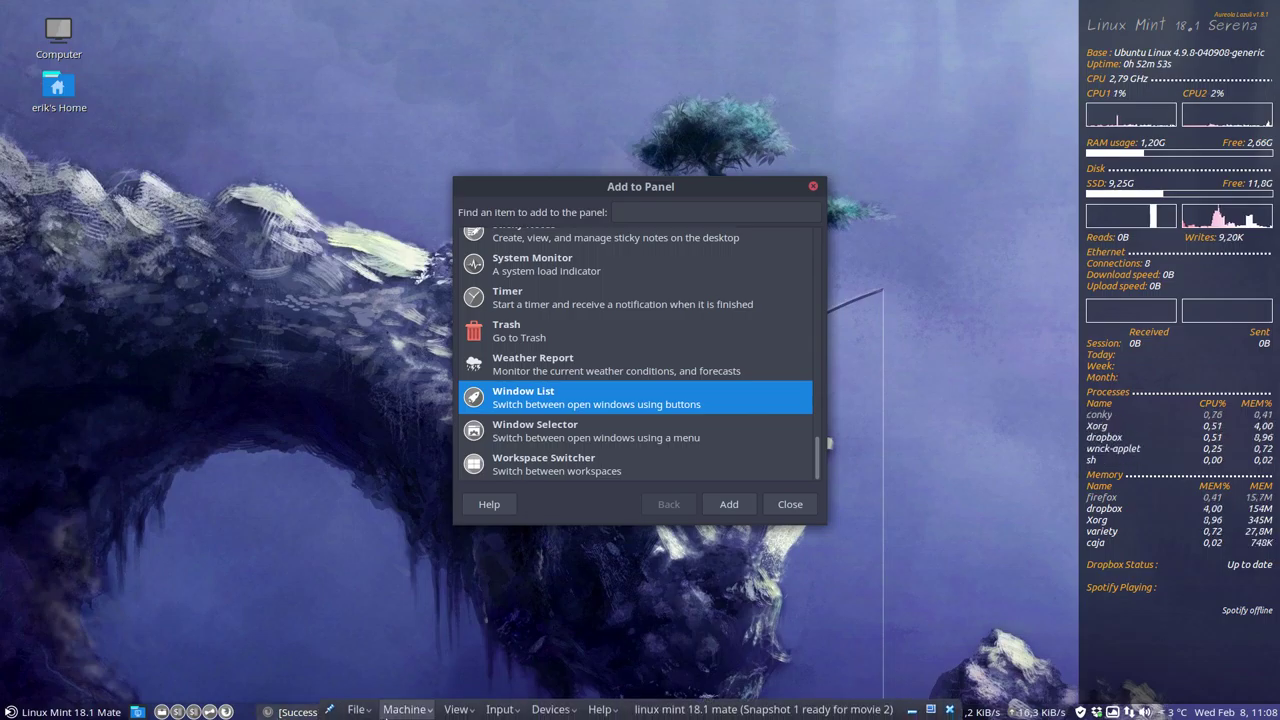
left_click(523, 586)
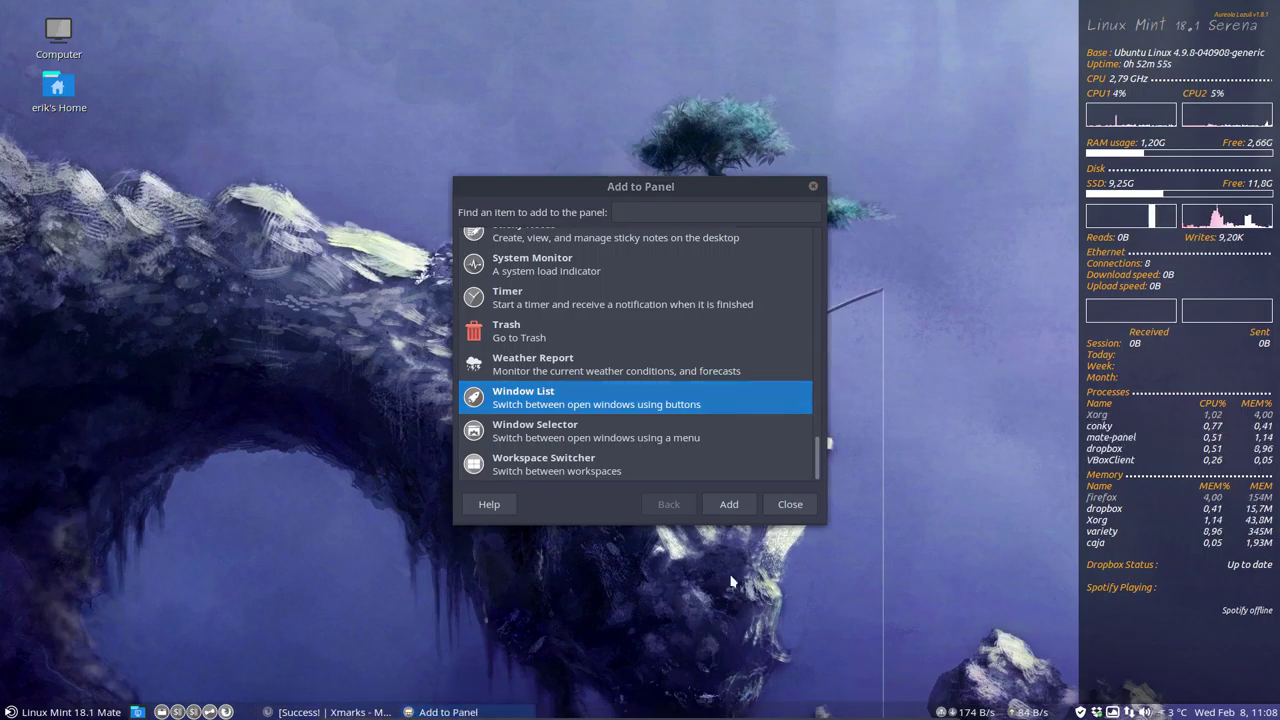